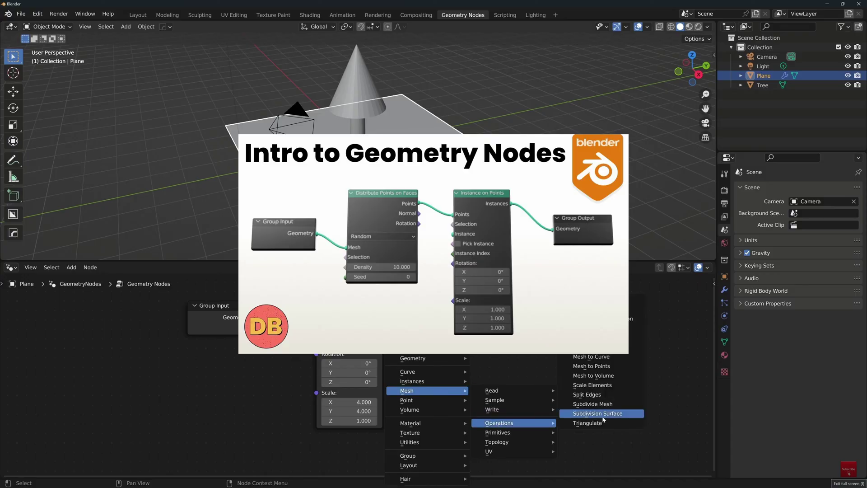
click(740, 413)
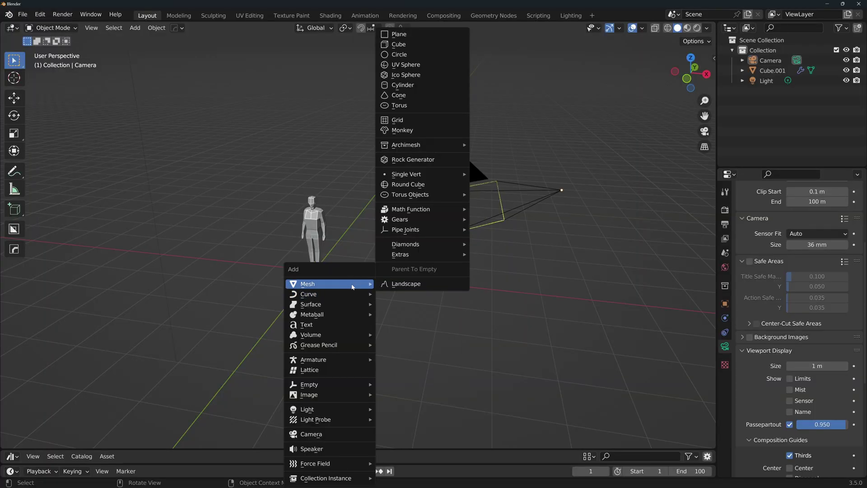
- Add a default cube mesh and delete the humanoid reference figure from the scene
click(414, 47)
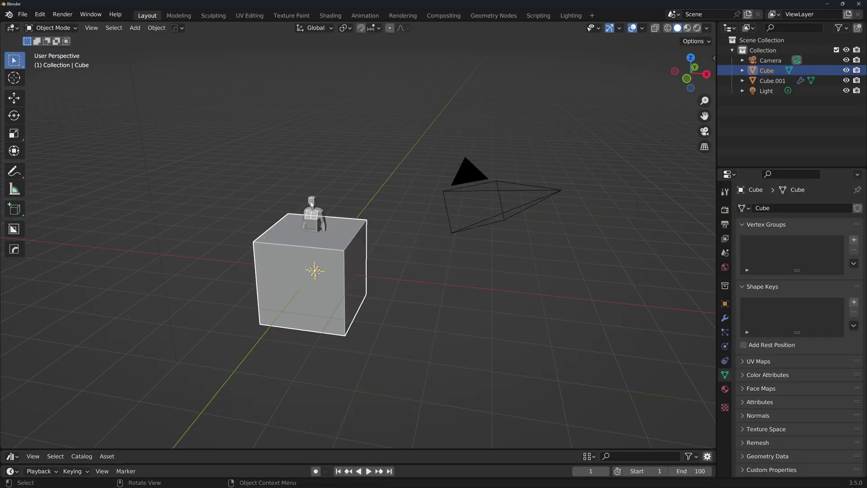
click(313, 210)
key(x)
click(314, 202)
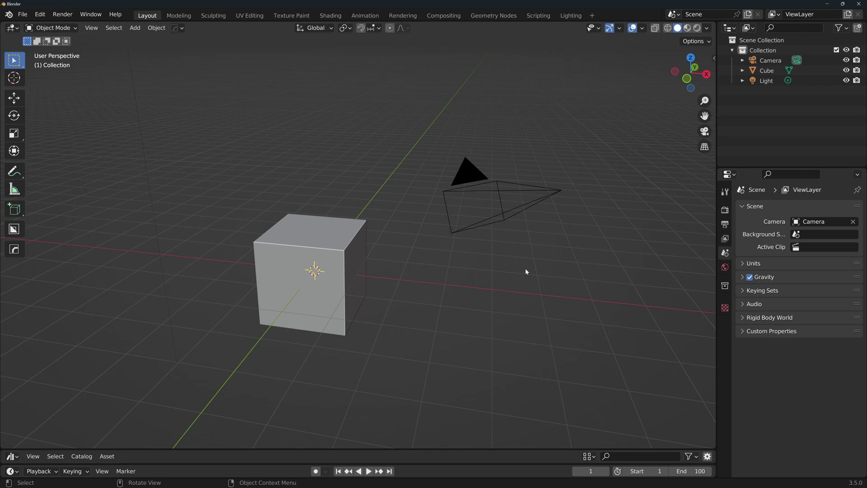
- Add a second cube, place it beside the first, give it a level 1 Subdivision modifier and show its modifier settings
key(shift+a)
click(526, 31)
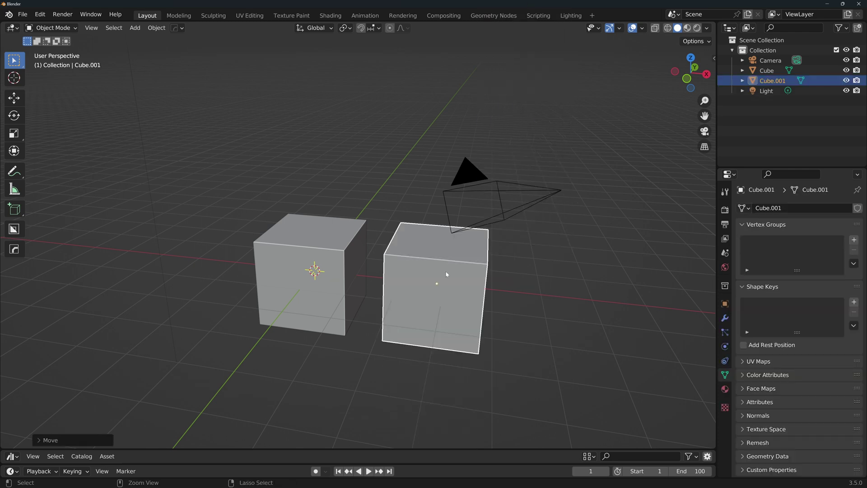
key(ctrl+1)
click(725, 317)
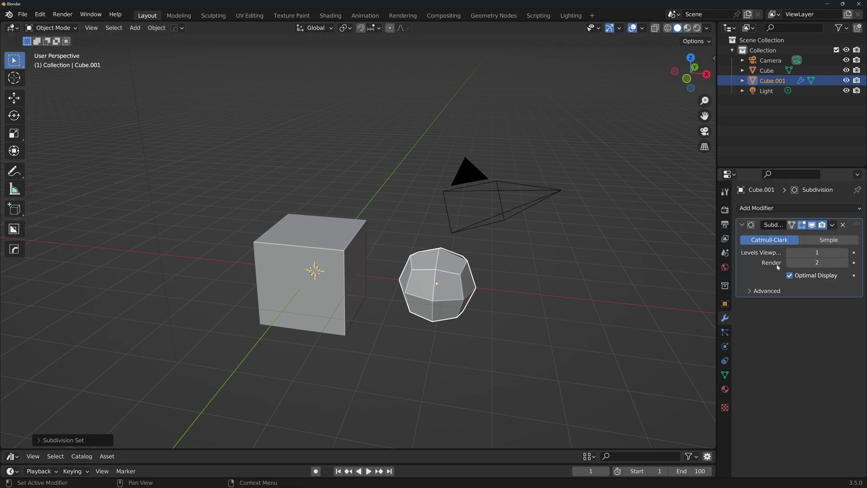
- Create a new geometry node tree on the original, unsubdivided cube in the Geometry Nodes workspace
click(284, 265)
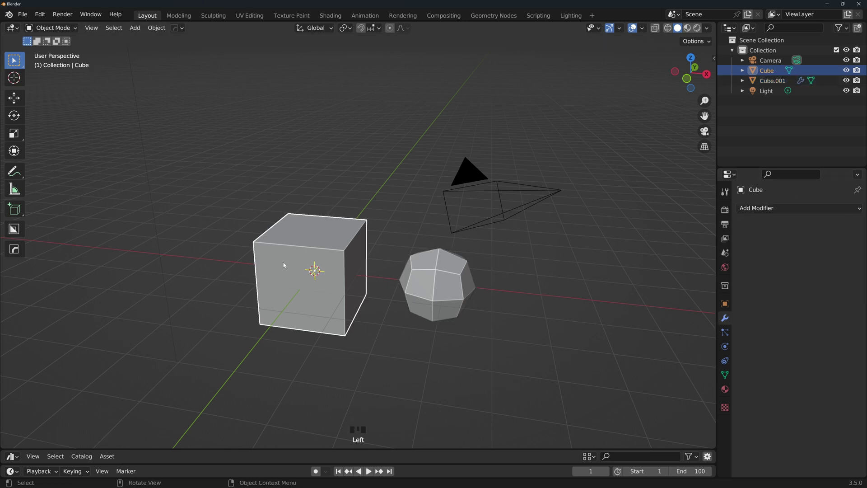
click(490, 17)
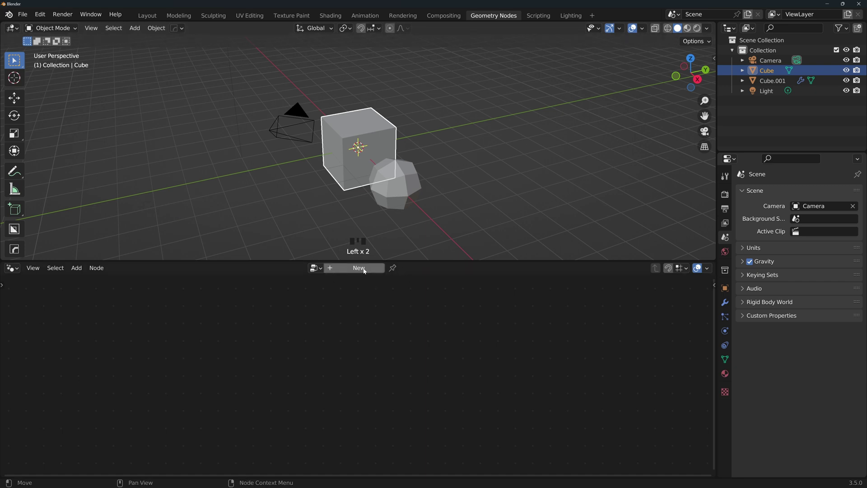
click(361, 269)
scroll(320, 356, down, 3)
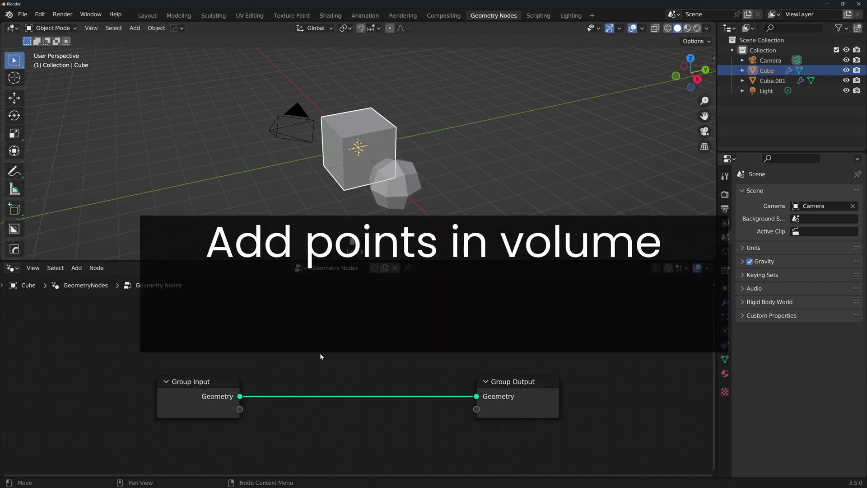
shift+middle_drag(325, 379, 321, 374)
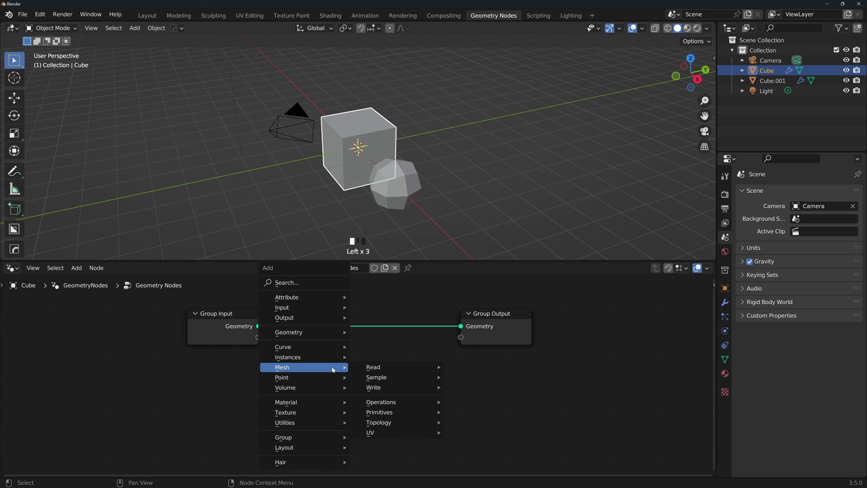
- Insert a Mesh to Volume node on the link between Group Input and Group Output
mouse_move(383, 403)
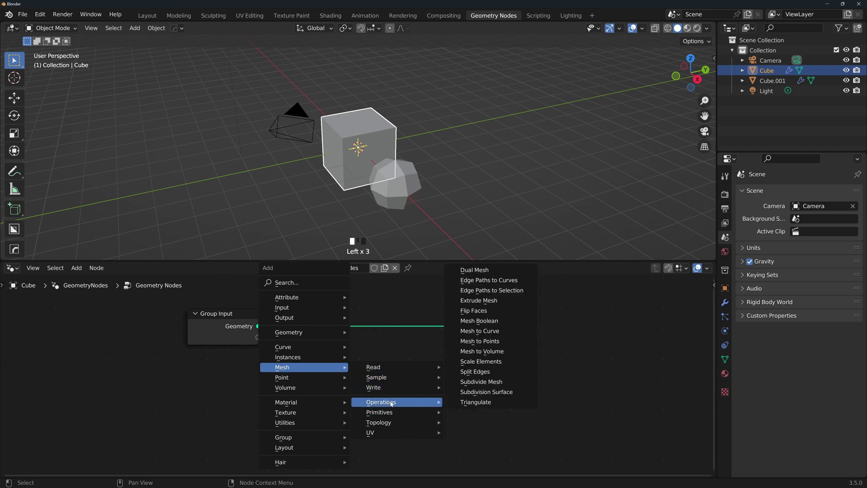
click(491, 352)
click(523, 352)
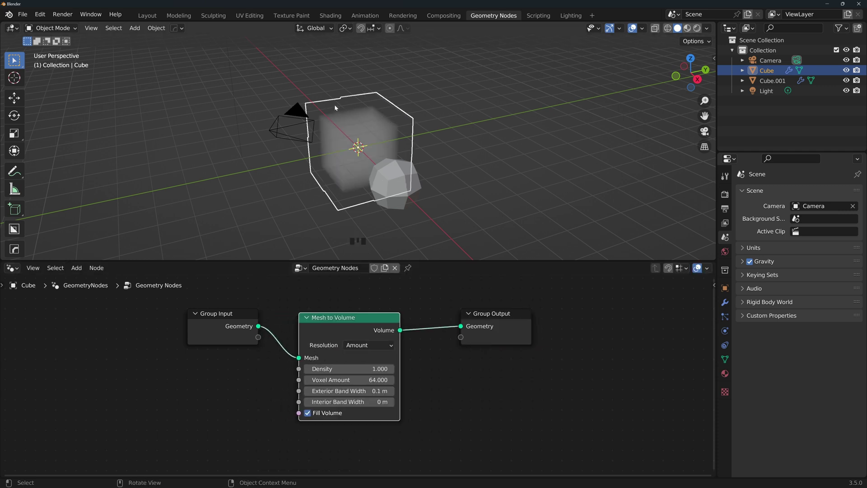
- Insert a Distribute Points in Volume node between Mesh to Volume and Group Output
middle_drag(363, 110, 423, 112)
key(shift+a)
text(sdistr)
key(Down)
key(Return)
click(421, 323)
- Switch the Distribute Points in Volume node's distribution method to Grid
middle_drag(388, 183, 442, 220)
scroll(392, 181, up, 2)
click(474, 345)
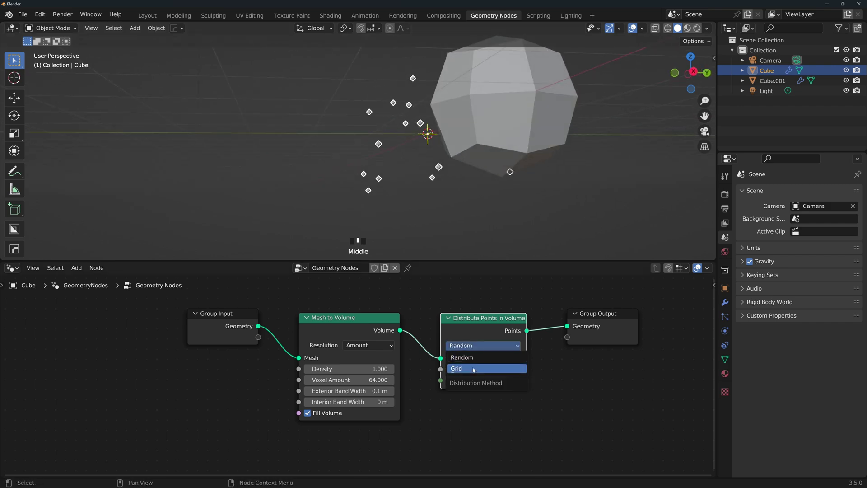
click(465, 357)
middle_drag(397, 236, 426, 130)
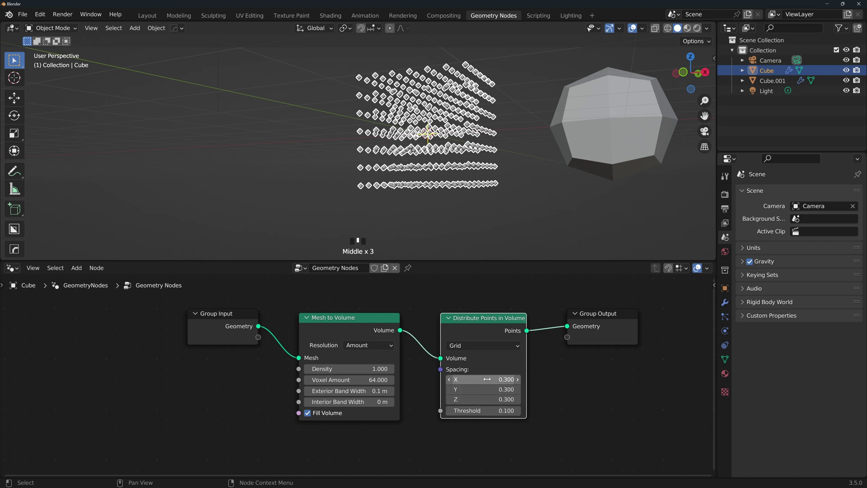
- Try a grid spacing of 0.24 on X, Y and Z in the Distribute Points in Volume node
drag(484, 379, 488, 399)
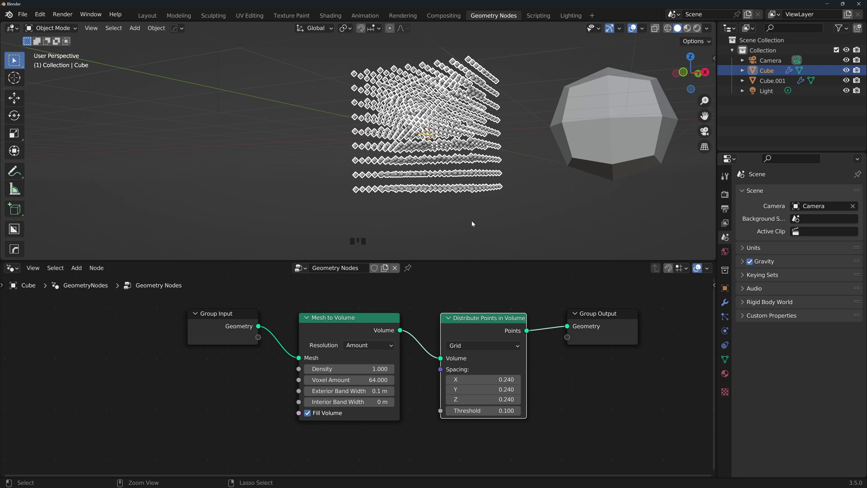
key(ctrl+z)
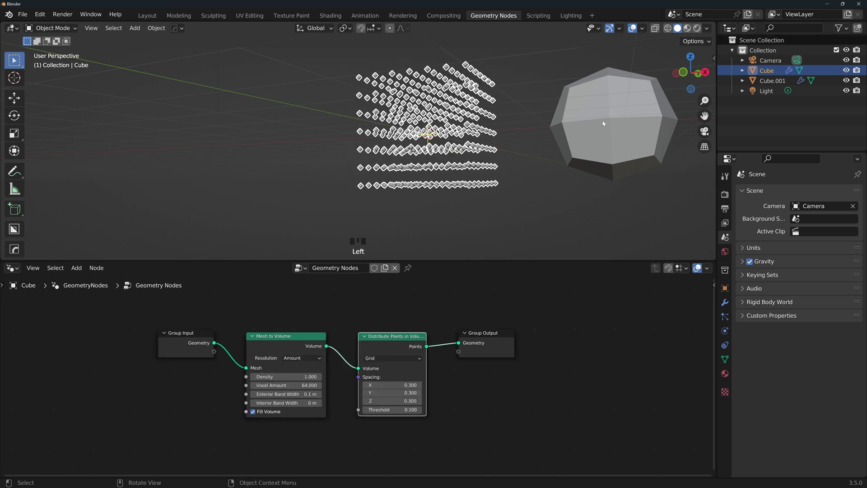
click(603, 120)
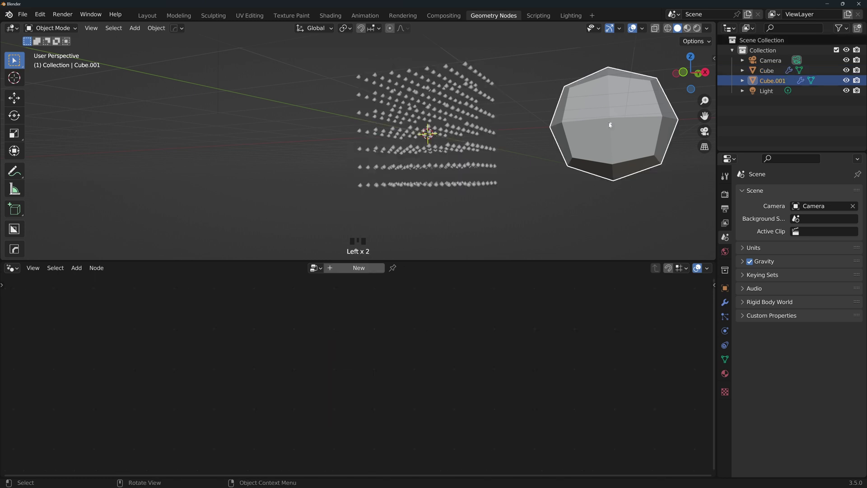
click(467, 179)
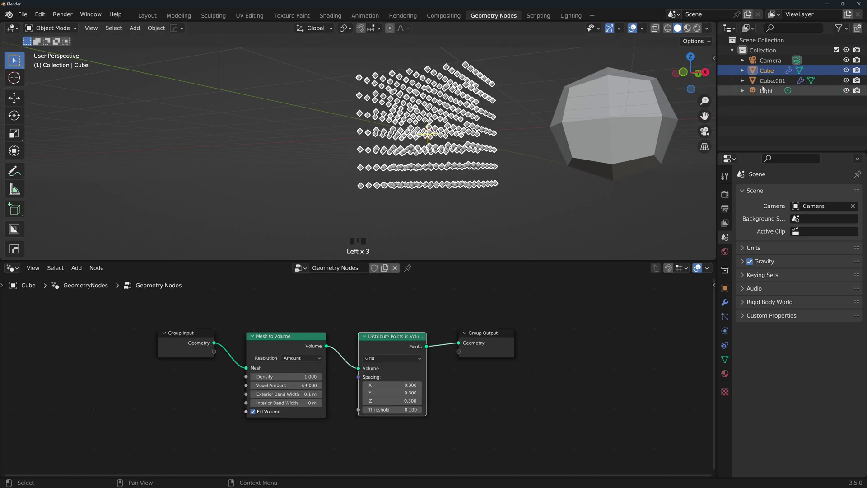
- Bring the subdivided cube into the node tree as an Object Info node and insert Instance on Points before Group Output
drag(763, 81, 575, 361)
key(shift+a)
text(s)
text(instance on)
drag(575, 362, 448, 377)
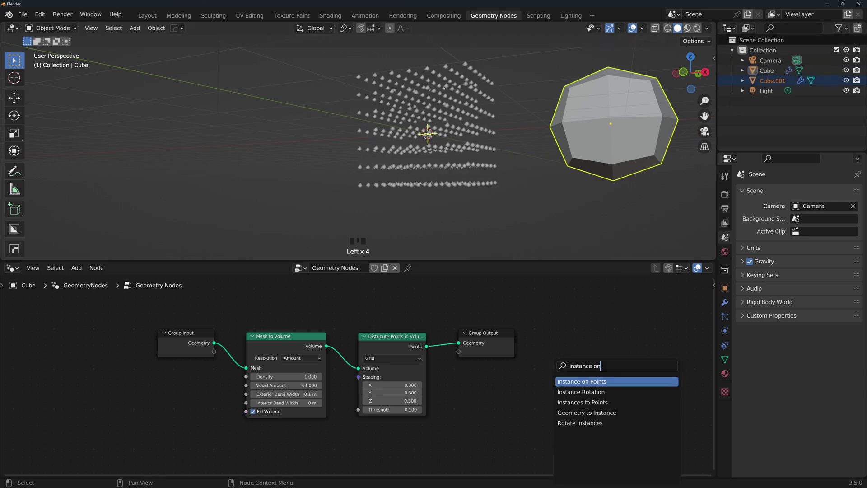
key(Return)
click(437, 323)
- Arrange the new nodes and connect Object Info's Geometry to the Instance input of Instance on Points
drag(615, 331, 497, 350)
drag(490, 315, 540, 314)
drag(447, 377, 455, 366)
drag(483, 400, 502, 357)
scroll(448, 169, down, 3)
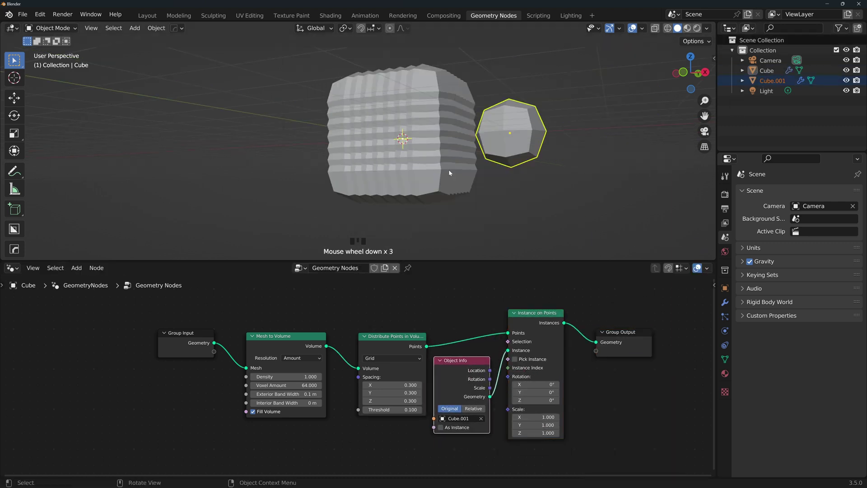
- Add a Wave Texture node in the empty area below the main node chain
key(shift+a)
mouse_move(316, 428)
click(386, 419)
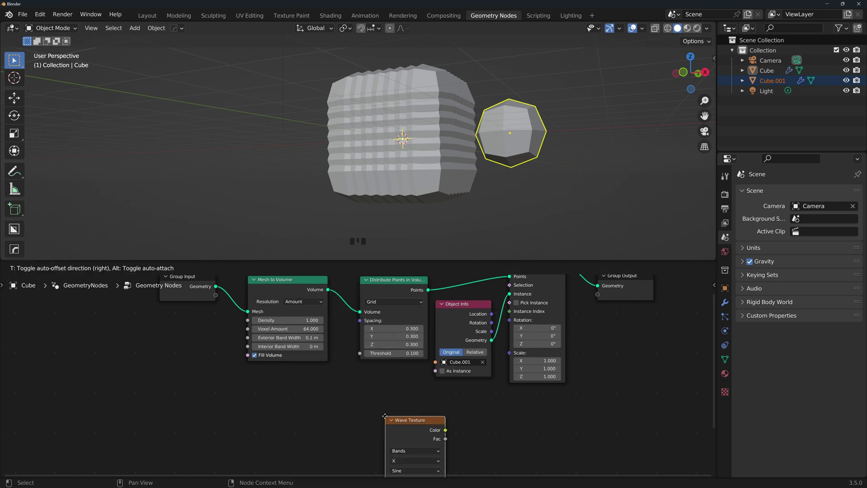
click(350, 389)
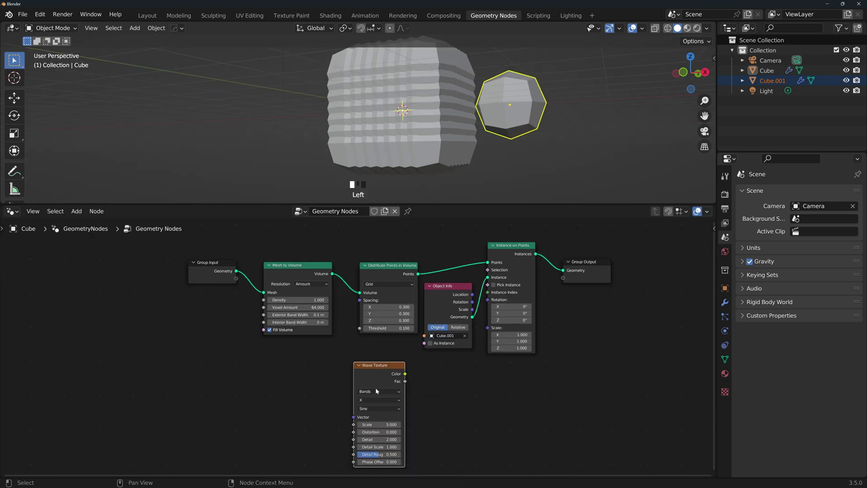
- Set the Wave Texture's type to Rings and its rings direction to Spherical
click(377, 390)
click(374, 408)
click(374, 400)
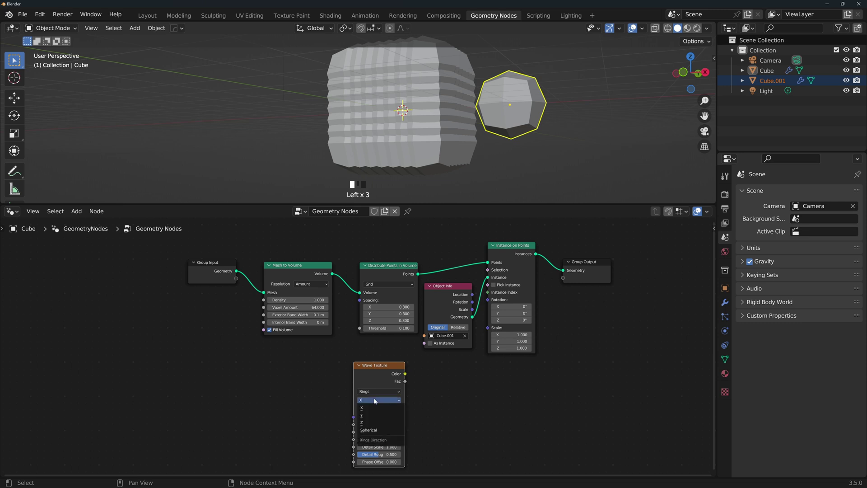
click(371, 431)
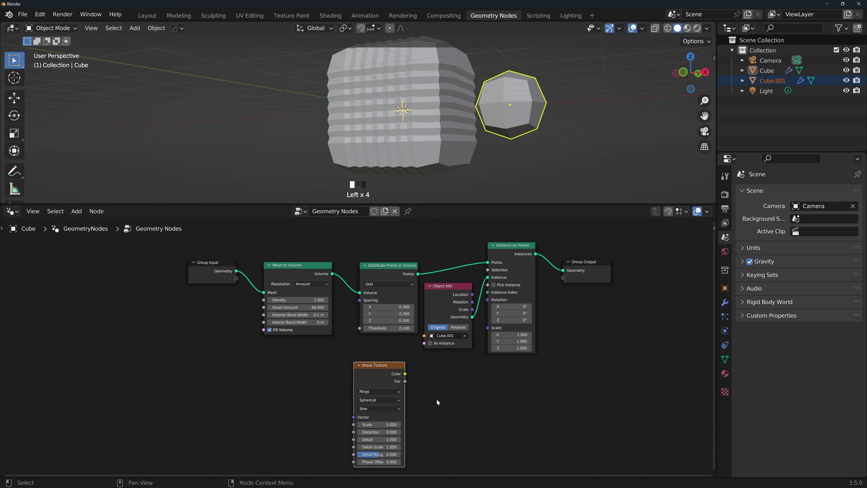
- Connect the Wave Texture's Fac output to the Scale input of Instance on Points
key(ctrl+z)
key(ctrl+z)
key(ctrl+z)
drag(404, 382, 487, 327)
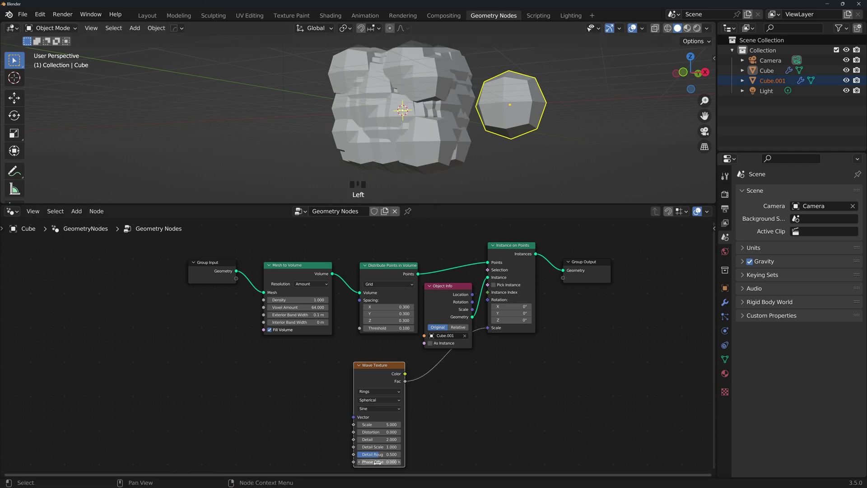
- Set the Wave Texture's Scale to 0.5 and raise its Phase Offset to about 15.9
drag(373, 462, 388, 461)
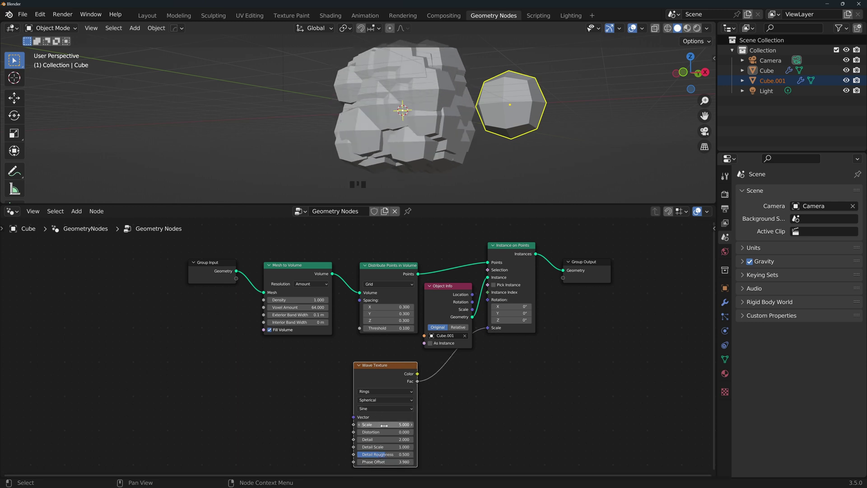
click(384, 425)
text(.5)
key(Return)
drag(384, 461, 443, 461)
- Shrink the separate subdivided cube to less than half its size and apply its scale
click(519, 116)
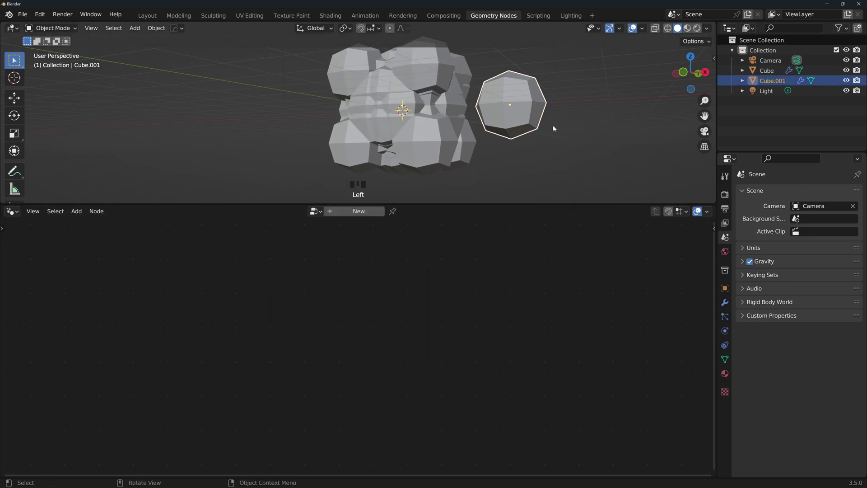
key(s)
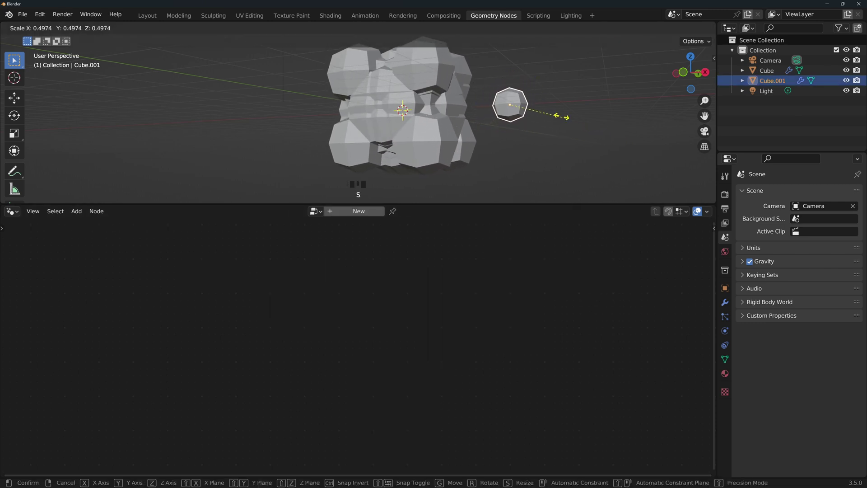
click(552, 118)
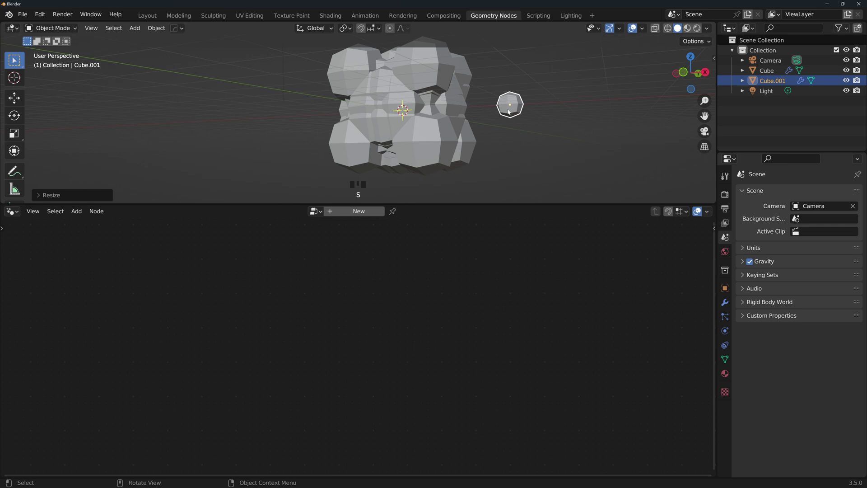
key(ctrl+a)
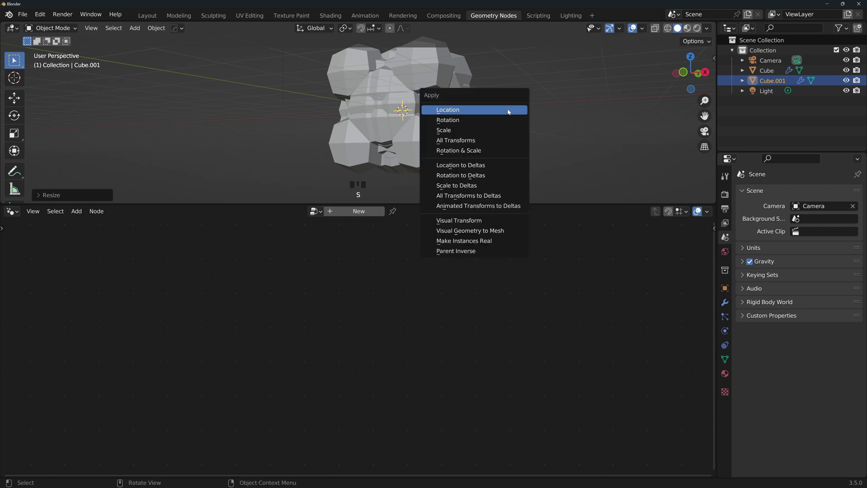
click(474, 131)
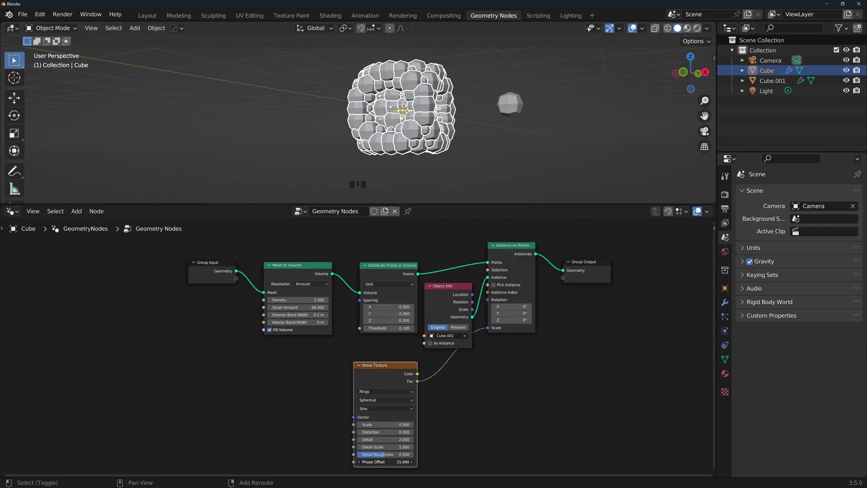
- Raise the Wave Texture's Phase Offset to about 17.92 and set its Scale to 0.3
drag(385, 461, 418, 462)
click(388, 425)
text(0.3)
key(Return)
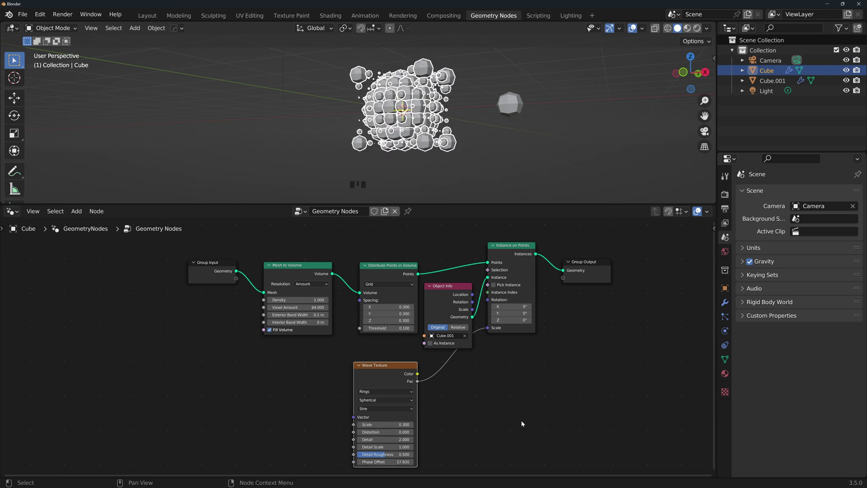
- Insert a Map Range node between the Wave Texture's Fac output and the Scale input of Instance on Points
key(shift+a)
text(map ra)
key(Return)
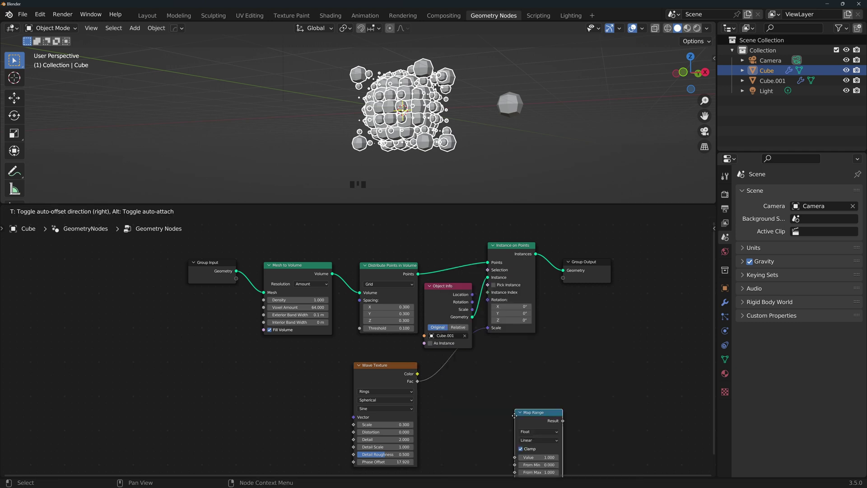
click(458, 367)
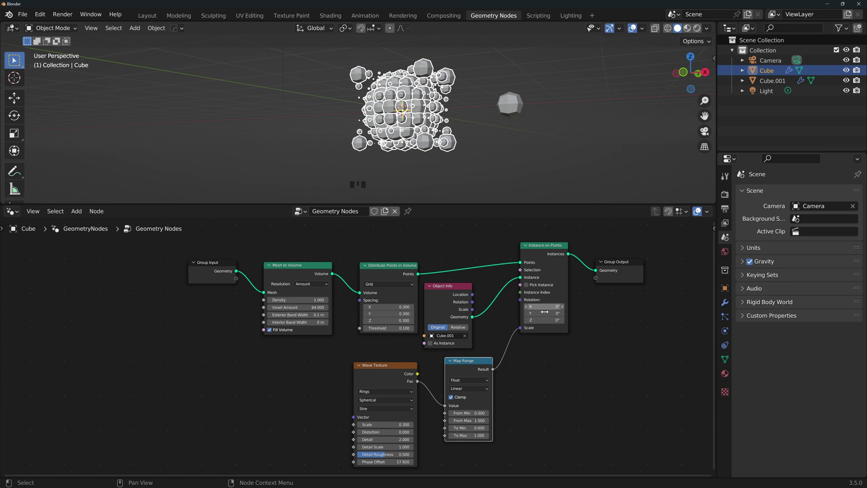
- Lower the Wave Texture's Phase Offset to shift the size pattern across the instanced spheres
key(ctrl+z)
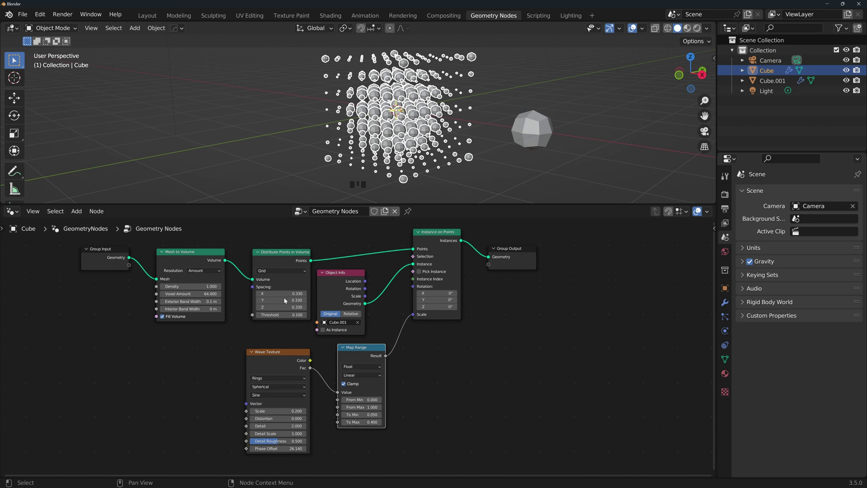
shift+drag(280, 448, 260, 449)
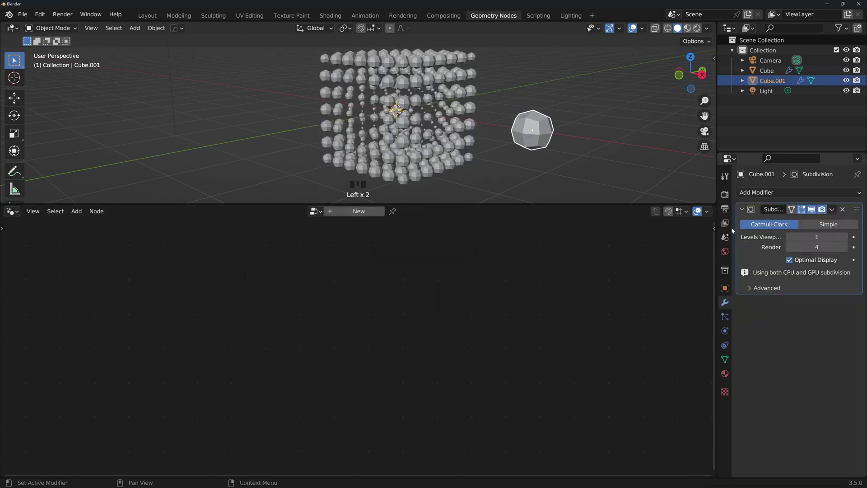
- Raise the separate cube's Subdivision viewport level to 3 and shade the object smooth
click(845, 236)
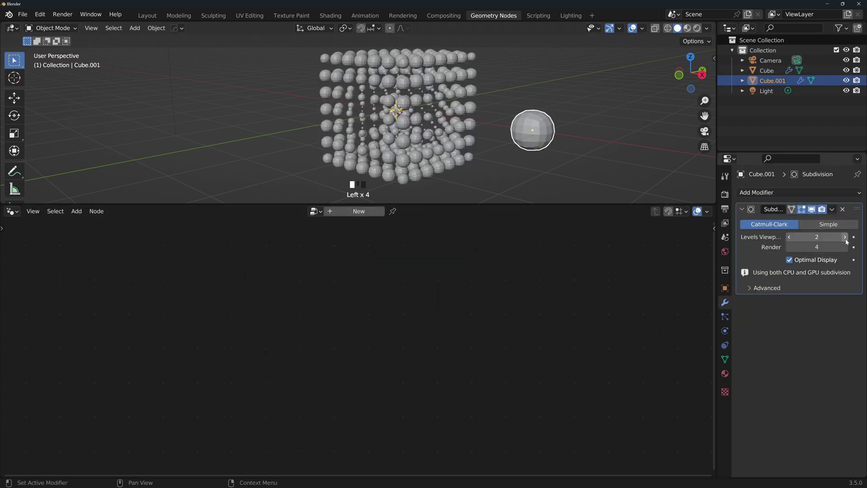
click(845, 236)
right_click(516, 142)
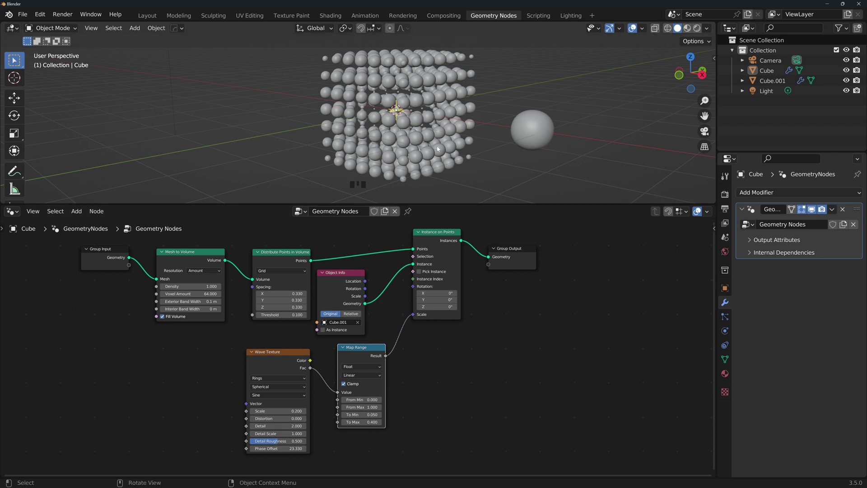
- Replace the Wave Texture node with a Vector Math node set to Distance
click(297, 351)
key(x)
key(shift+a)
text(vector)
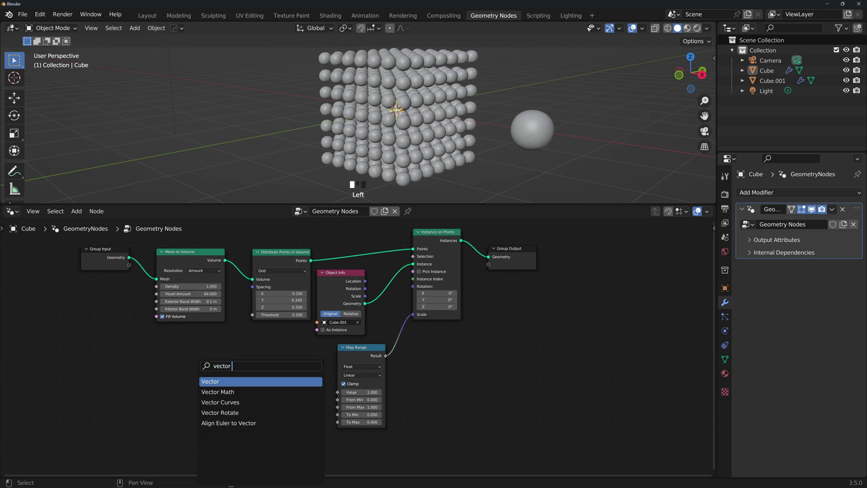
text( m)
key(Return)
click(258, 364)
click(258, 364)
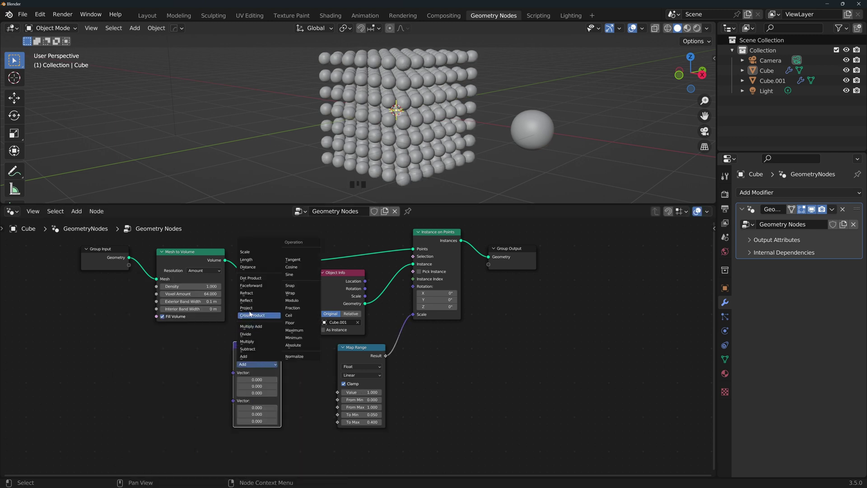
click(250, 267)
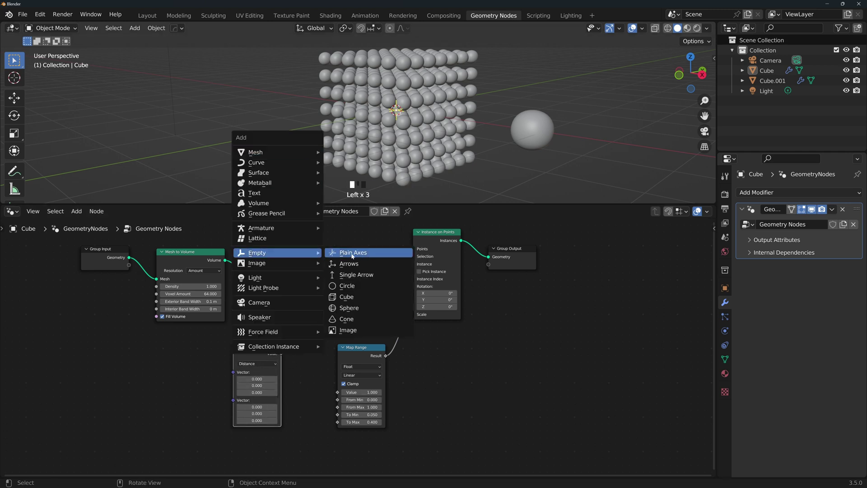
- Add a sphere empty beside the instanced spheres and bring it into the node tree as an Object Info node
click(368, 312)
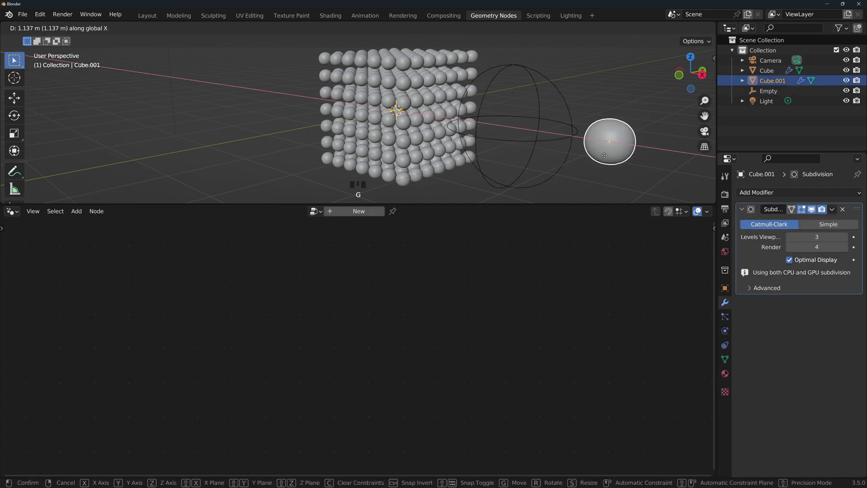
key(ctrl+z)
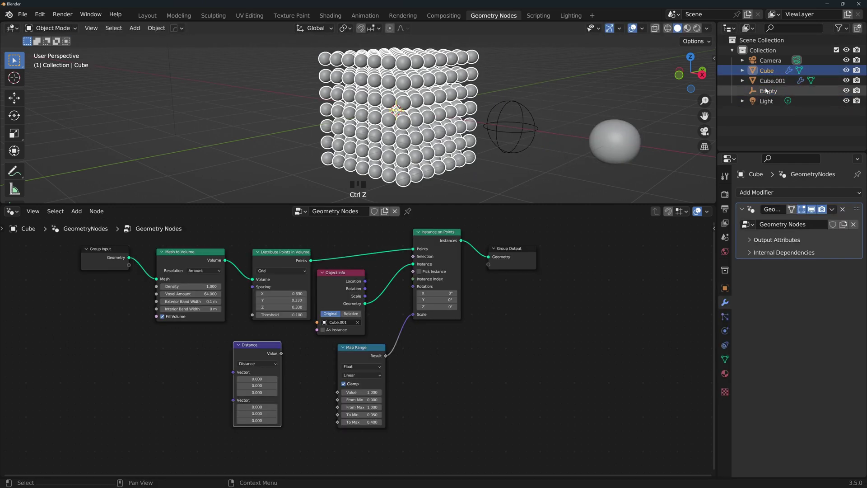
drag(766, 90, 181, 403)
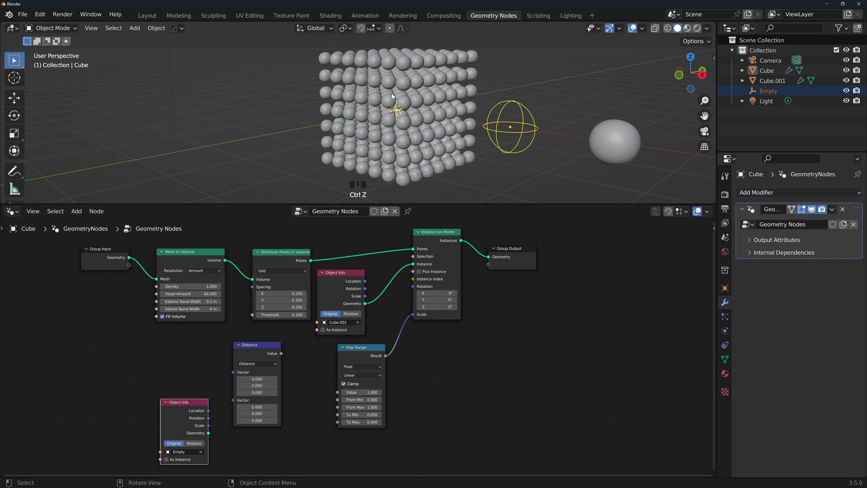
- Feed a new Position node and the empty's Location into the Distance node, and connect its Value to Map Range's Value input
key(shift+a)
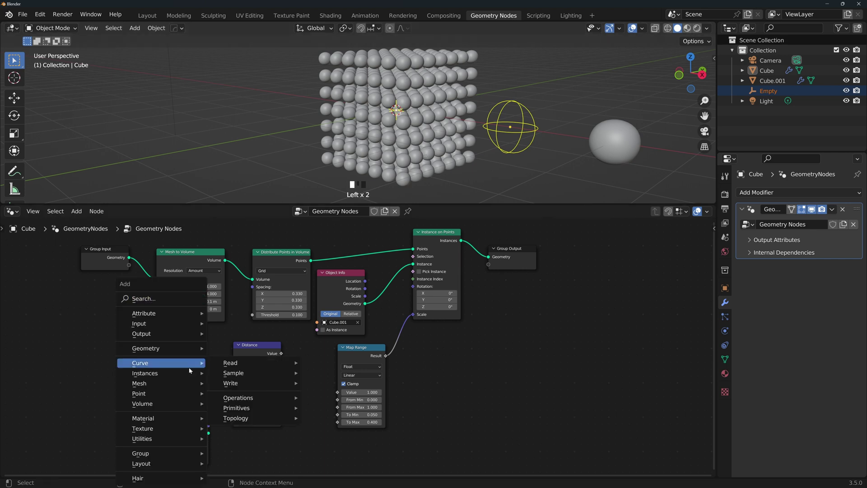
text(posti)
key(Return)
click(157, 374)
drag(204, 380, 233, 371)
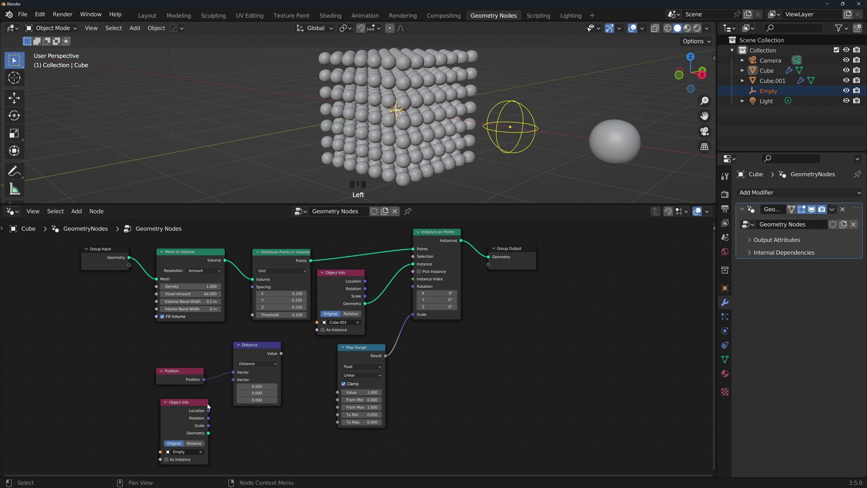
drag(209, 410, 233, 379)
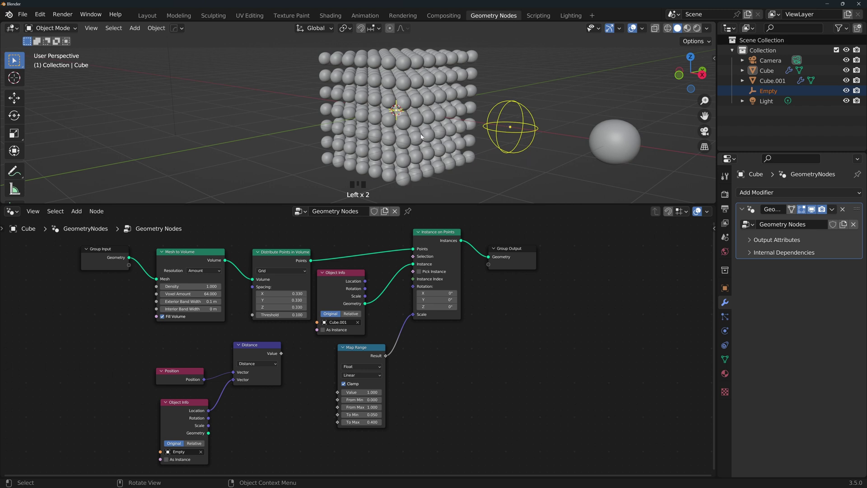
key(ctrl+z)
drag(282, 354, 337, 392)
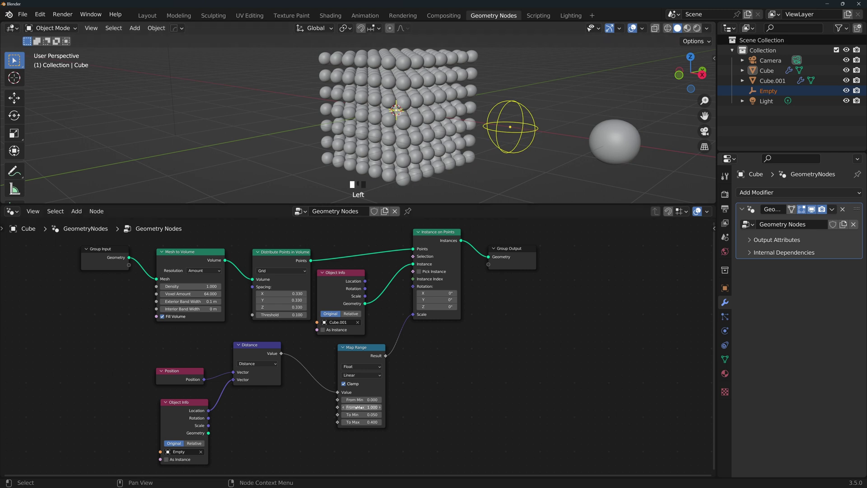
- Try moving the empty across the instanced spheres in front view to test its influence on their sizes
click(524, 128)
key(g)
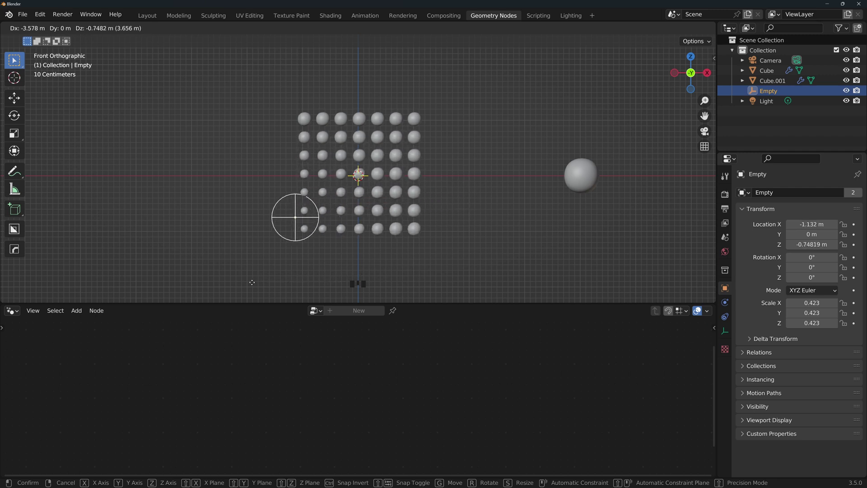
key(Escape)
- Select the instanced cube and enlarge the node editor to review its complete node tree
click(340, 204)
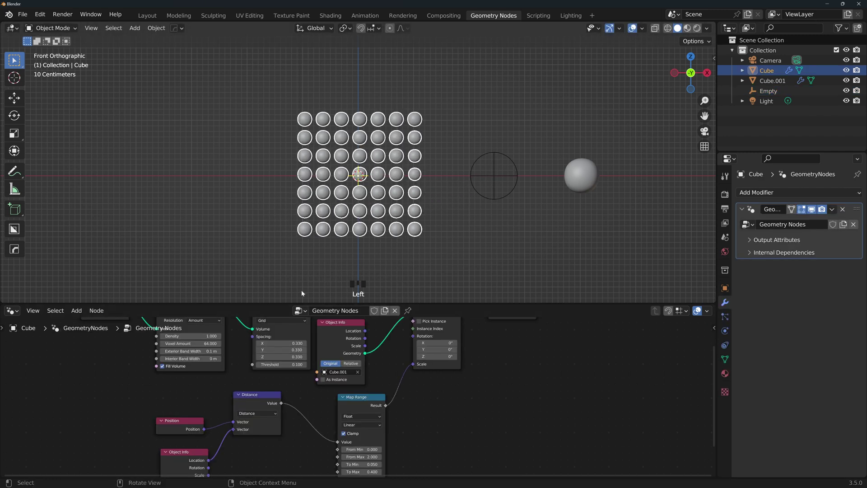
drag(302, 303, 290, 179)
click(115, 234)
drag(116, 237, 119, 232)
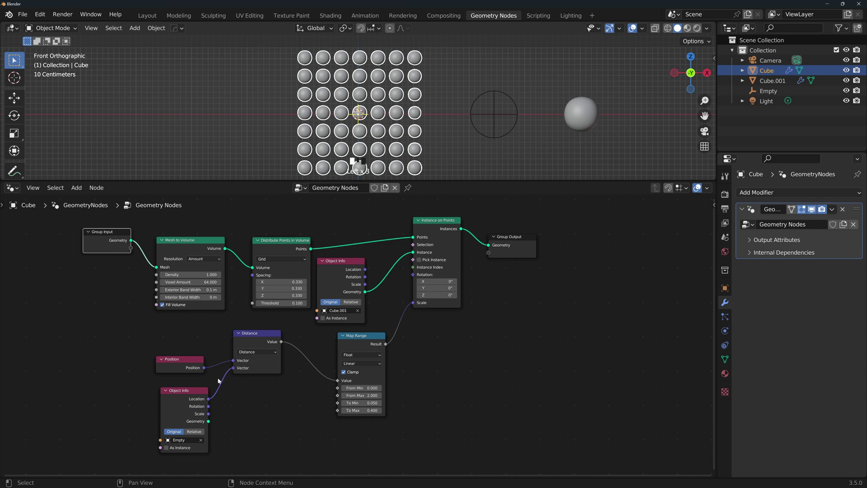
- Add a monkey mesh and give it a Geometry Nodes modifier that uses the existing Geometry Nodes tree
key(shift+a)
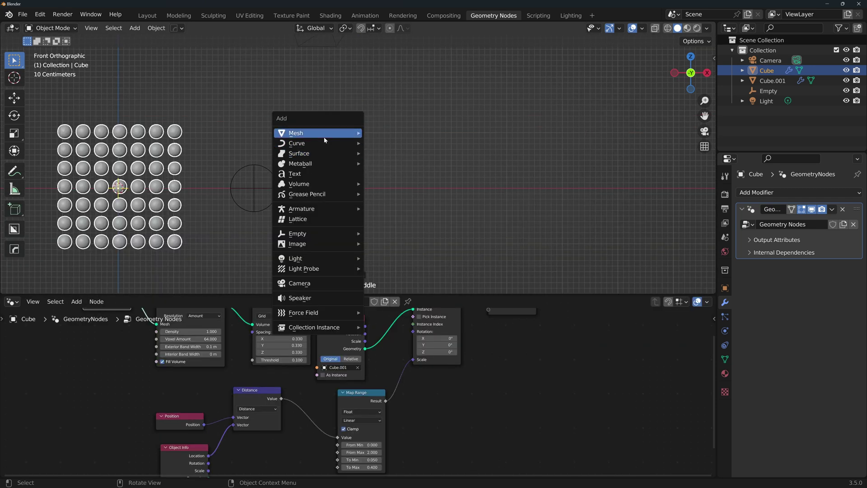
mouse_move(328, 134)
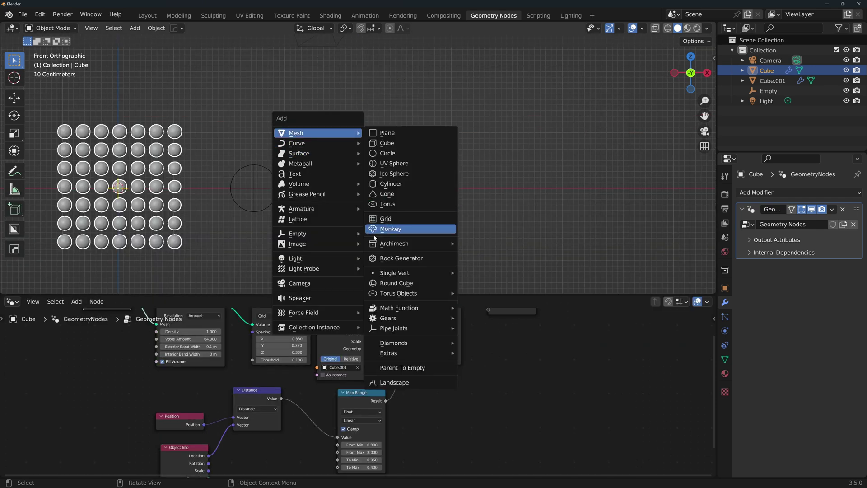
click(389, 229)
click(766, 193)
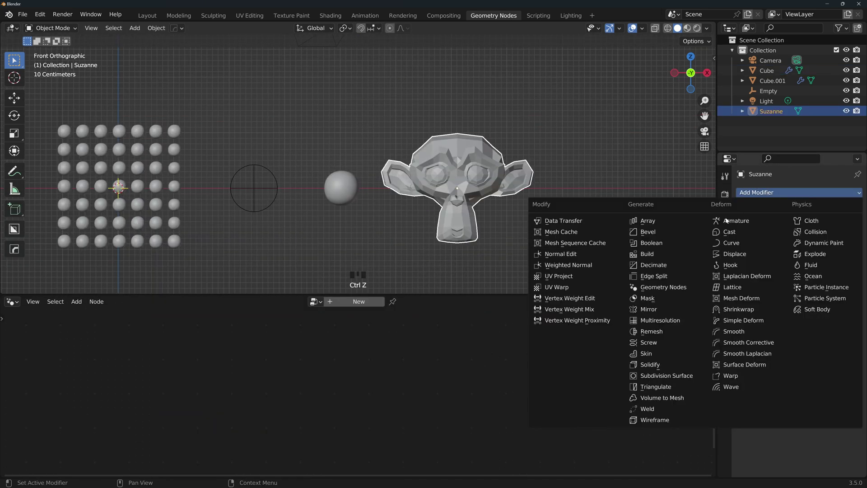
click(660, 288)
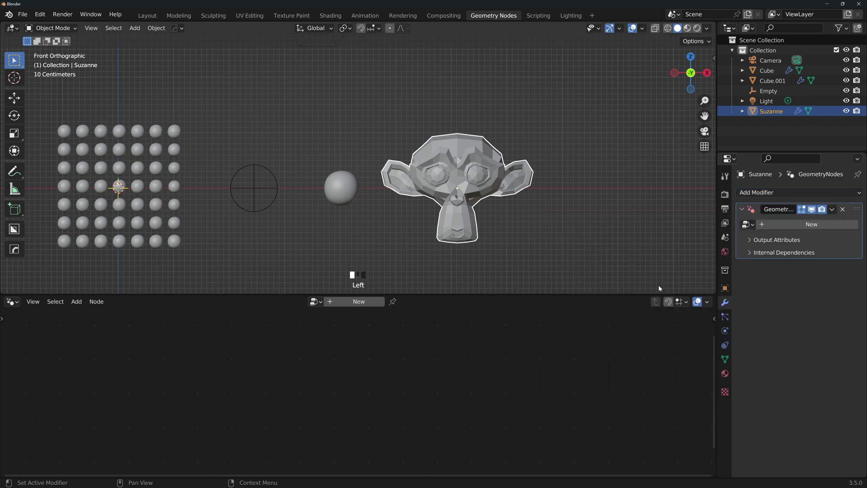
click(748, 224)
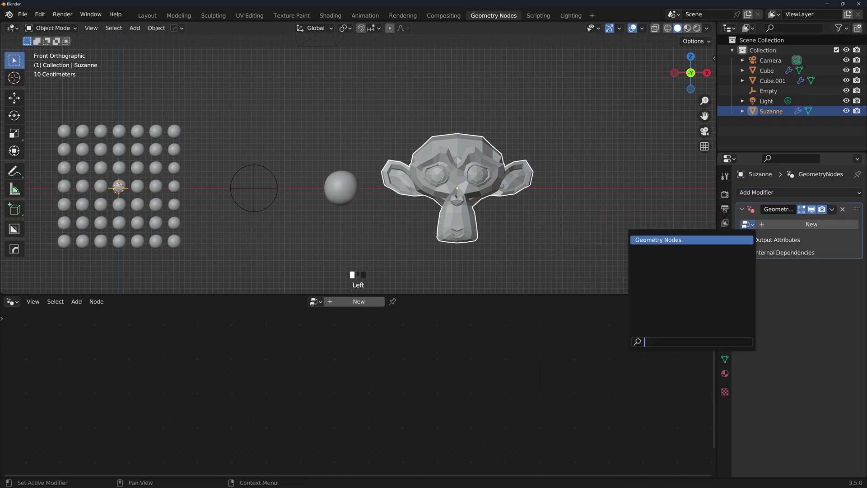
click(658, 239)
middle_drag(550, 184, 445, 169)
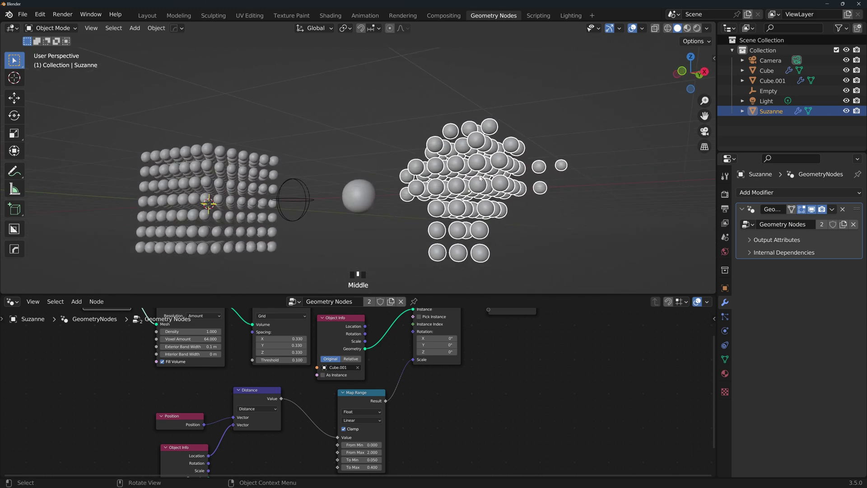
scroll(316, 199, down, 2)
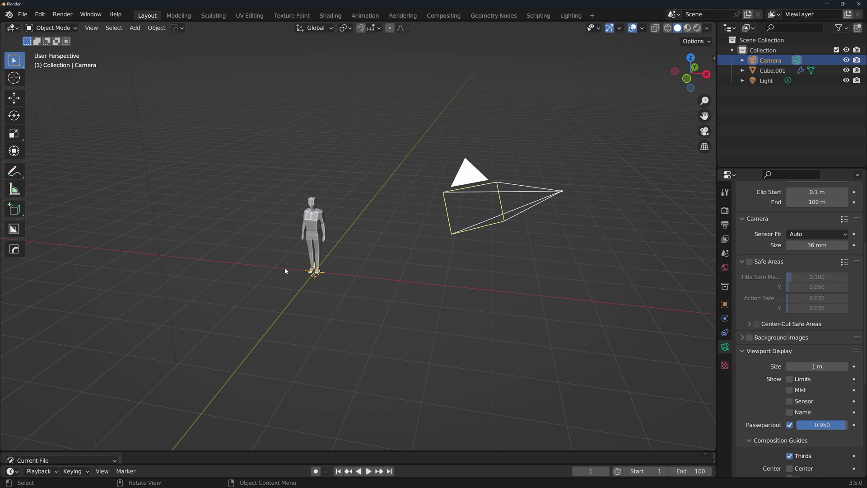
- Add a plane at the world origin and create a new geometry node tree for it
key(shift+a)
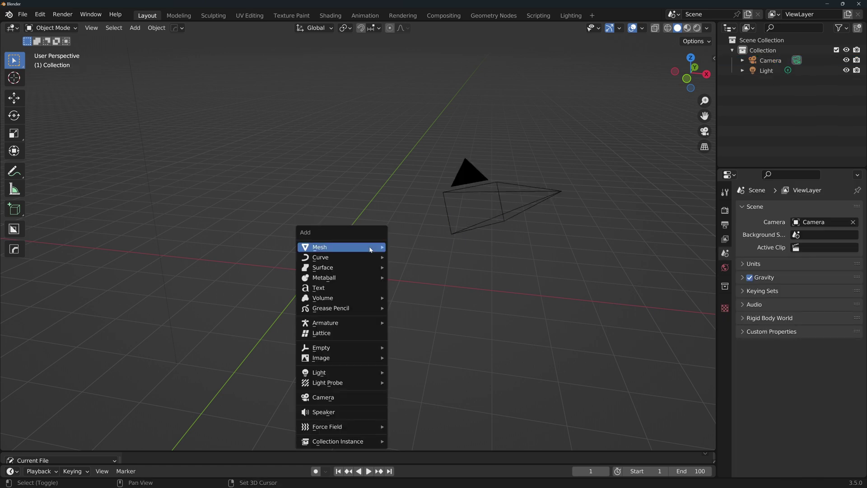
mouse_move(325, 248)
click(404, 246)
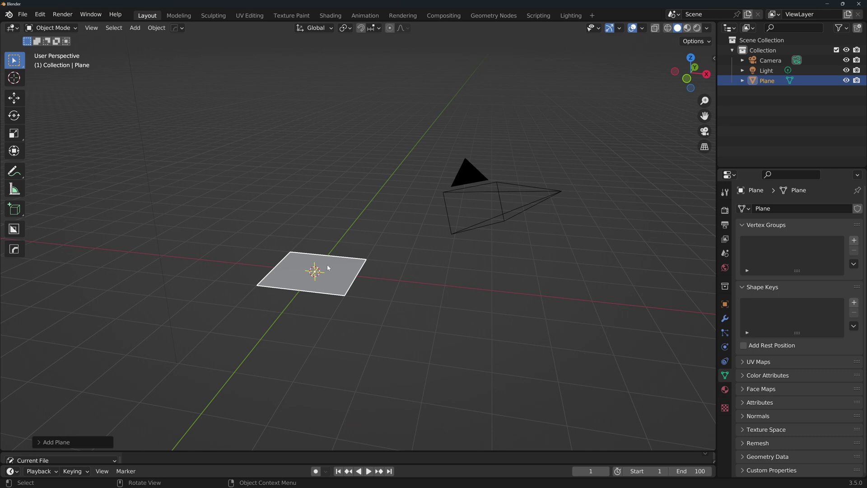
click(493, 15)
click(343, 268)
scroll(297, 338, down, 4)
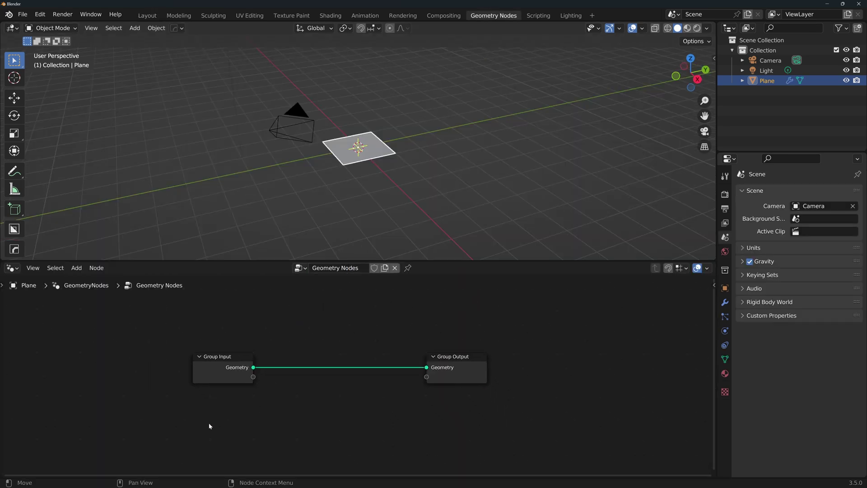
- Delete the Group Input node and check the plane's original mesh in Edit Mode
click(210, 366)
key(x)
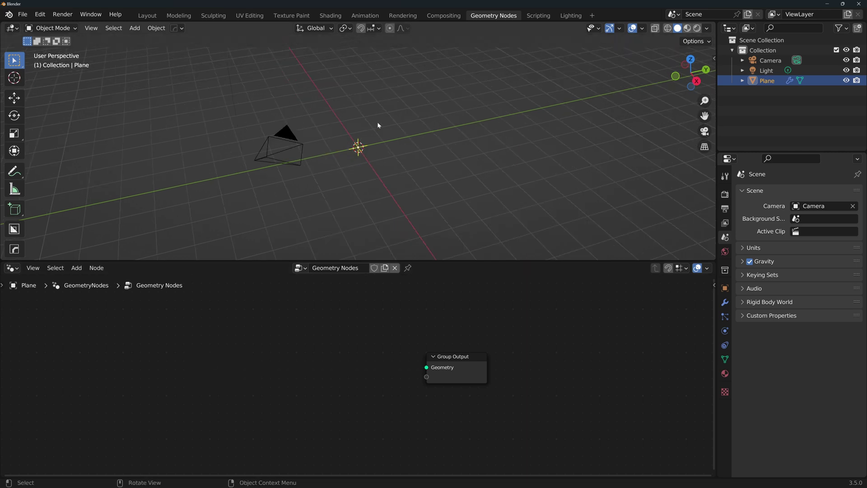
scroll(366, 136, up, 5)
middle_drag(365, 137, 399, 132)
key(Tab)
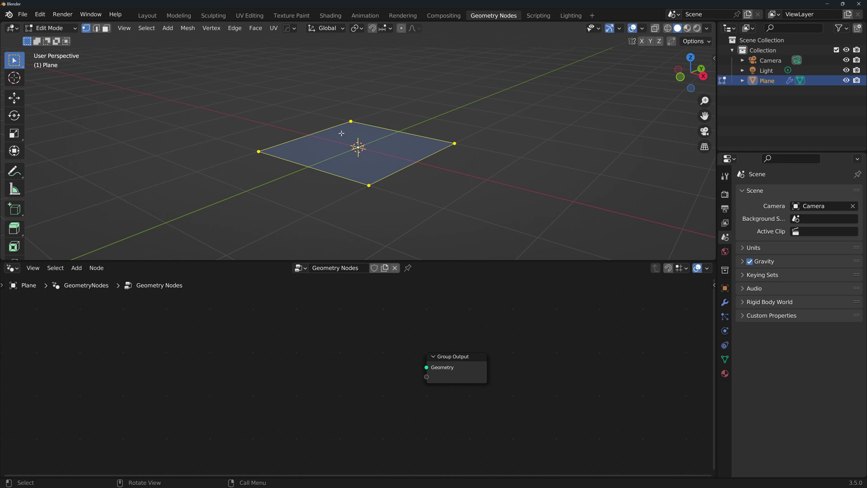
key(Tab)
- Add a Grid mesh primitive node and connect its Mesh output to the Group Output's Geometry
key(shift+a)
mouse_move(208, 353)
mouse_move(348, 396)
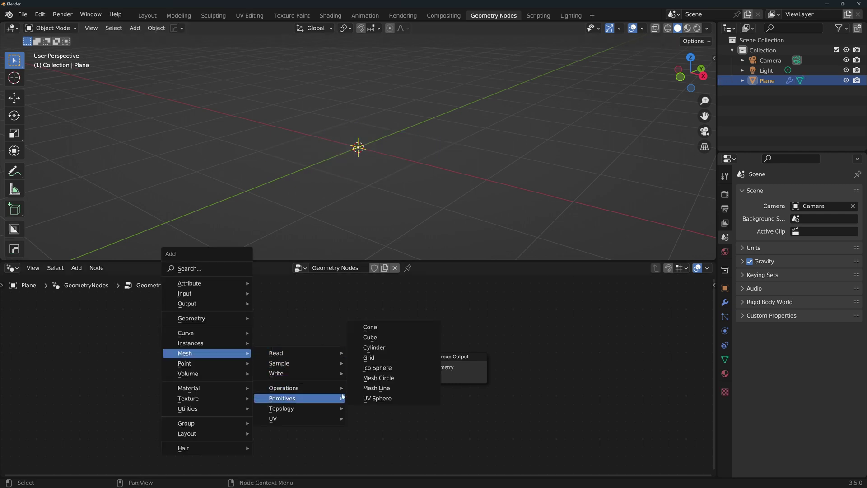
click(379, 358)
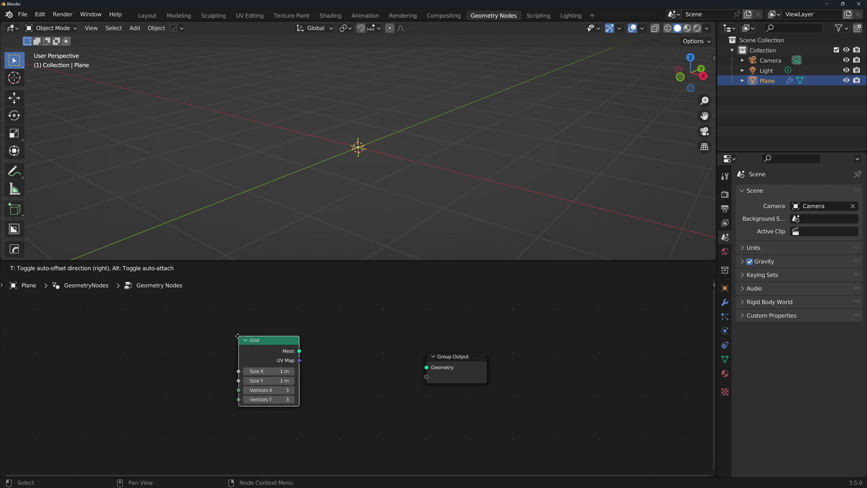
click(232, 335)
drag(292, 347, 427, 367)
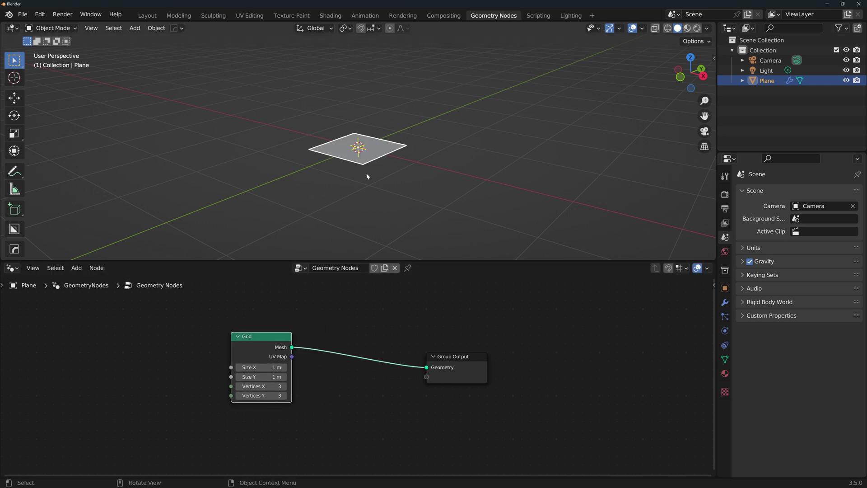
middle_drag(367, 176, 385, 176)
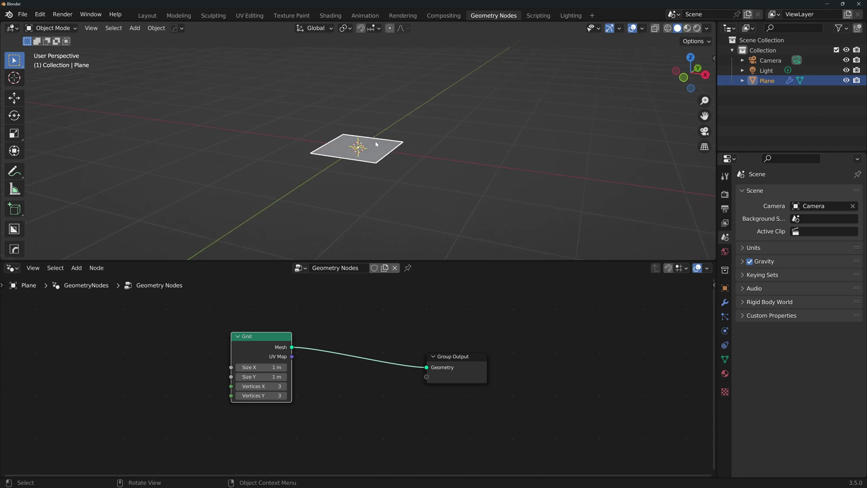
- Set the Grid node's Size X and Y to 2 m and its Vertices X and Y to 32
drag(259, 367, 259, 376)
text(2)
key(Return)
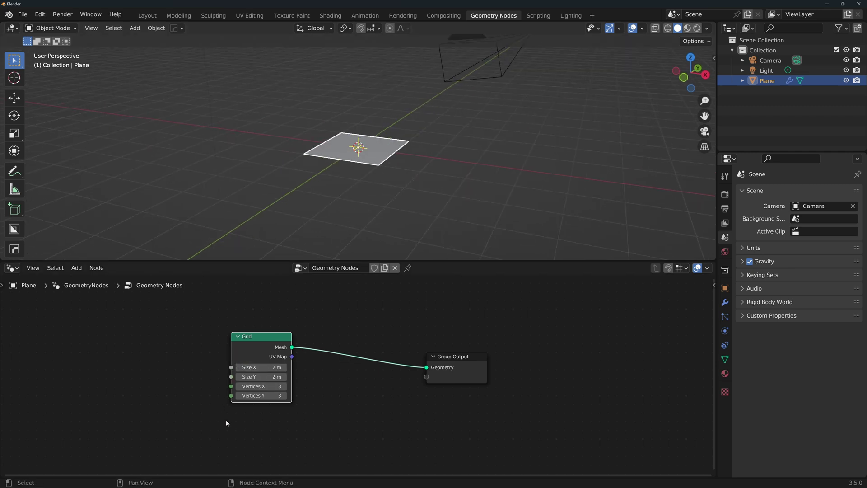
drag(260, 386, 260, 395)
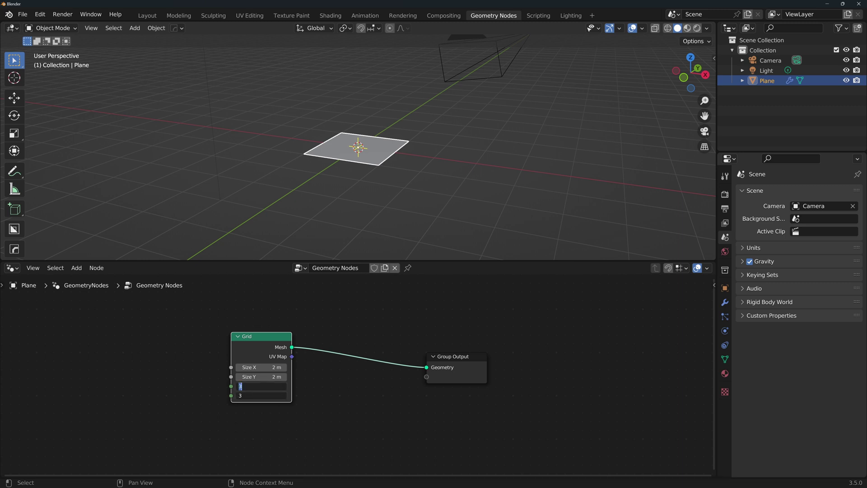
text(32)
key(Return)
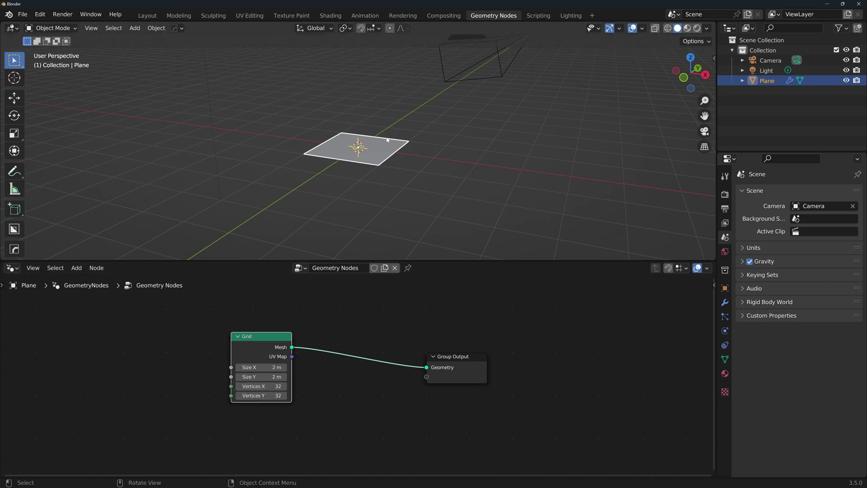
key(Tab)
mouse_move(383, 146)
middle_down()
mouse_move(383, 159)
mouse_move(384, 135)
middle_up()
key(Tab)
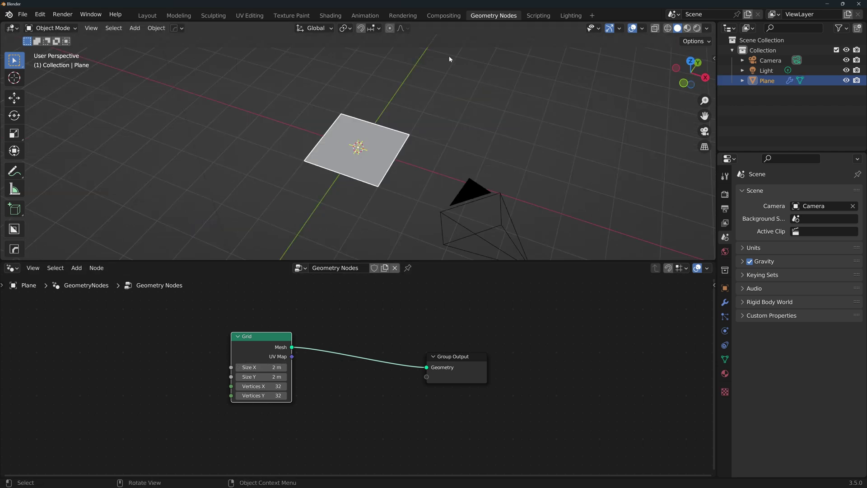
- Show the viewport in wireframe and examine the grid's subdivisions from a lower angle
key(z)
click(362, 141)
middle_drag(369, 155, 387, 214)
- Add a cube at the world origin and give it a level 1 subdivision modifier
key(shift+a)
mouse_move(519, 176)
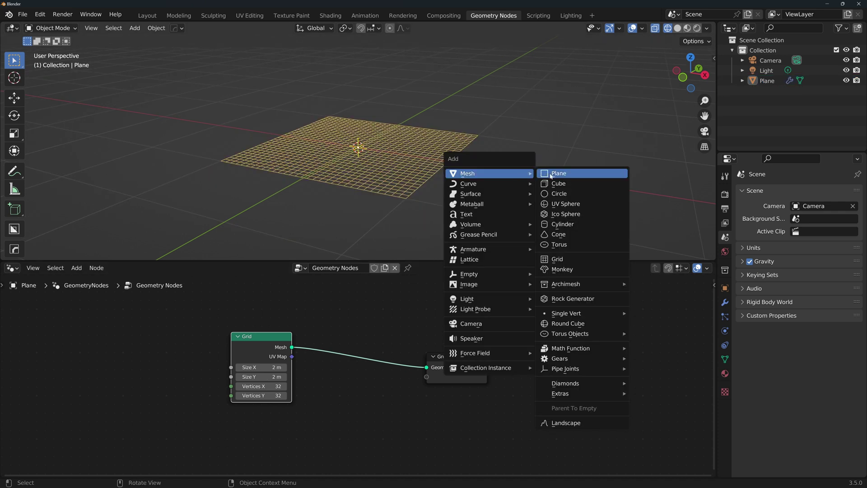
click(555, 182)
key(ctrl+1)
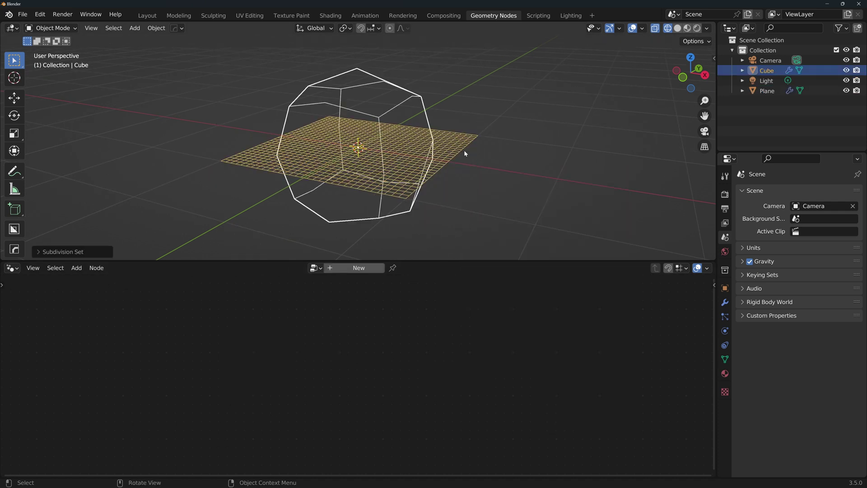
- Shrink the cube and move it along the X axis until it sits beside the grid
key(s)
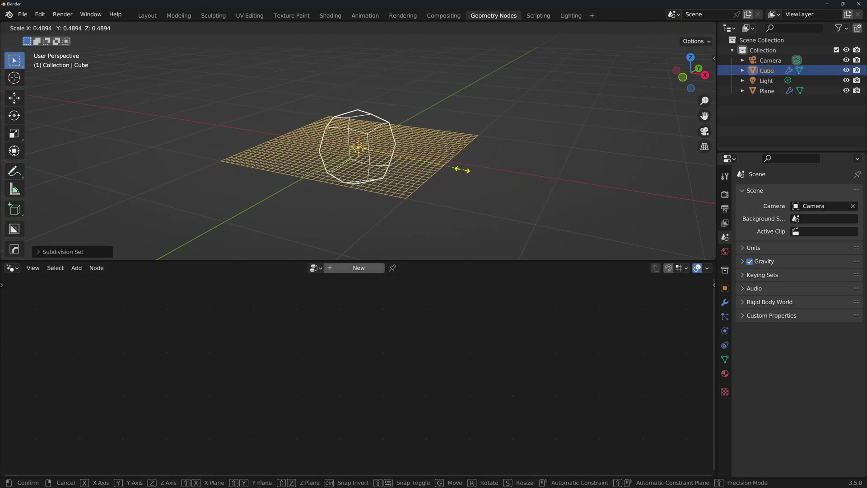
click(454, 169)
key(g)
key(x)
click(563, 184)
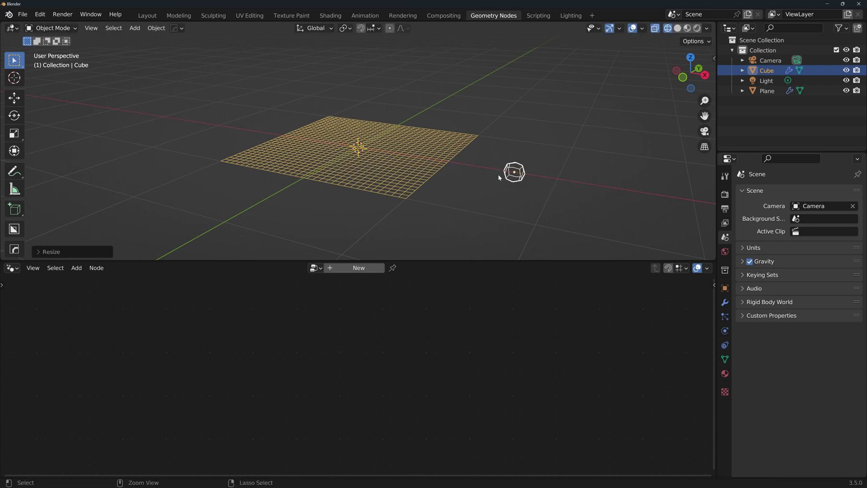
- Apply the cube's scale and return the viewport to solid shading
key(ctrl+a)
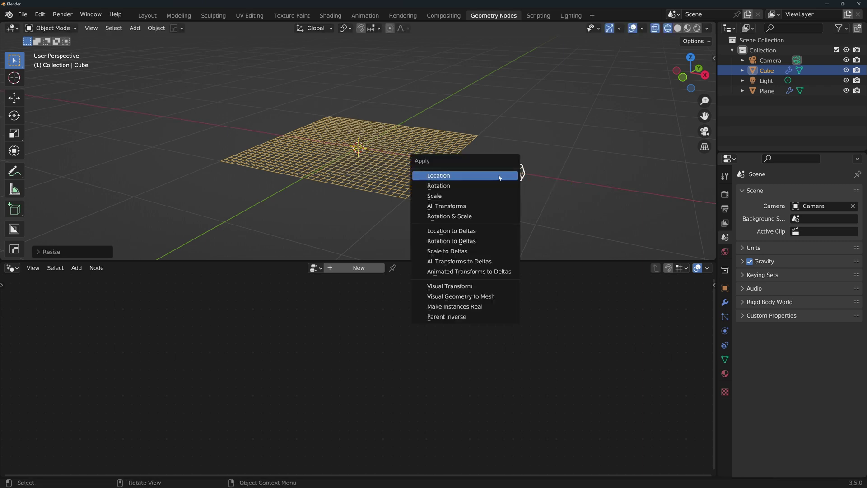
click(470, 196)
key(shift+z)
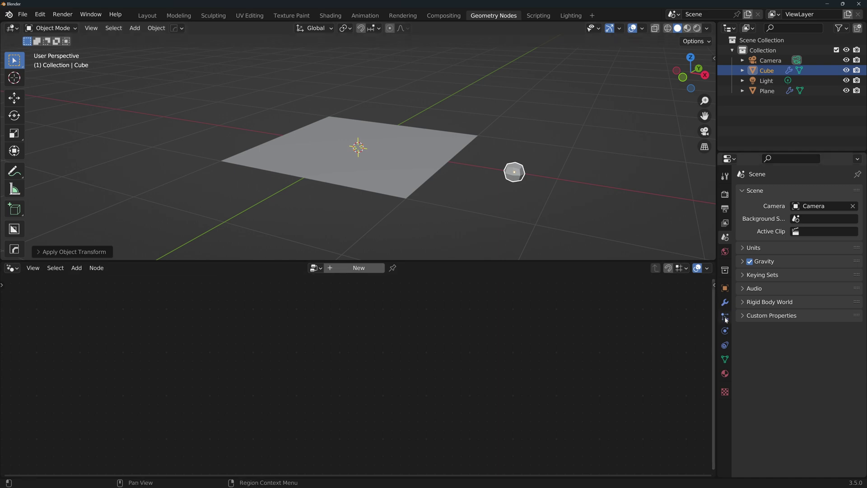
- Set the cube's Subdivision levels to 2 in the viewport and 4 for render, and shade it smooth
click(725, 302)
click(845, 236)
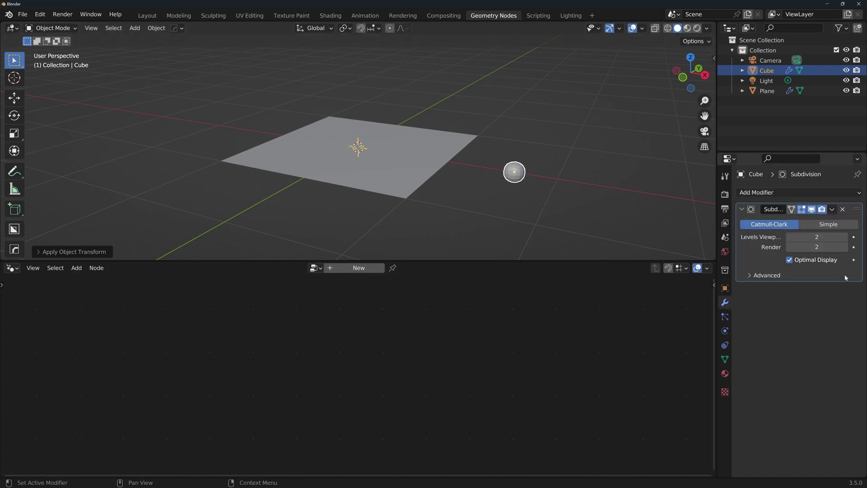
click(845, 247)
click(845, 247)
right_click(517, 172)
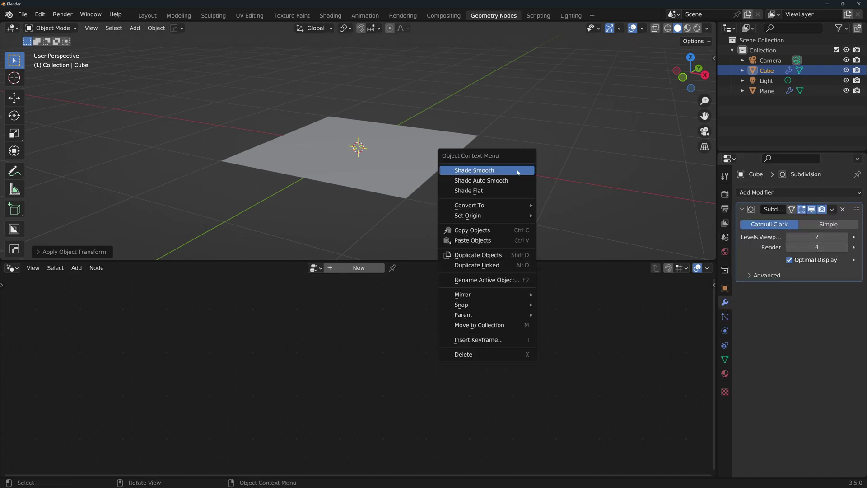
click(518, 171)
- Bring the Cube into the plane's node tree as an Object Info node
click(409, 170)
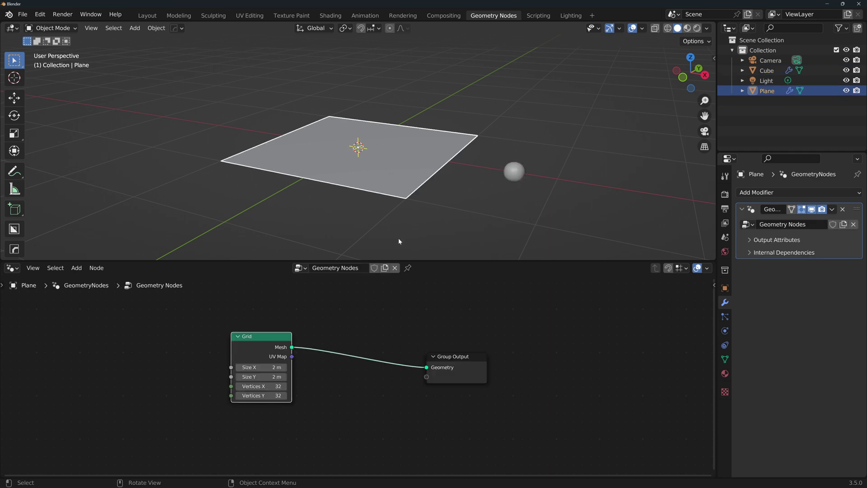
drag(753, 70, 541, 278)
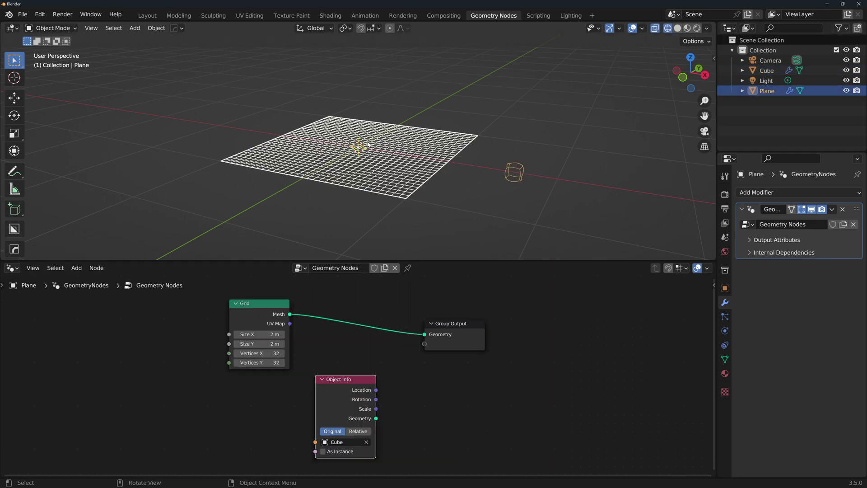
scroll(368, 176, up, 6)
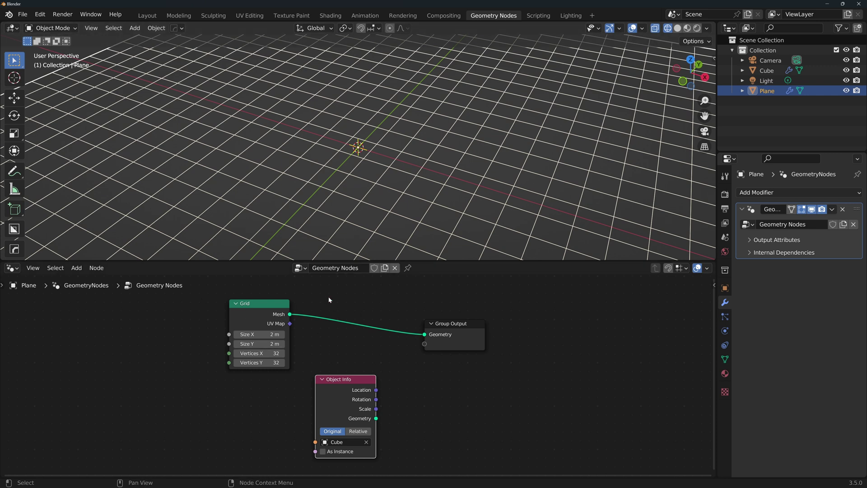
- Insert an Instance on Points node between Grid and Group Output, and connect the Object Info Geometry to its Instance input
key(shift+a)
text(instanc on)
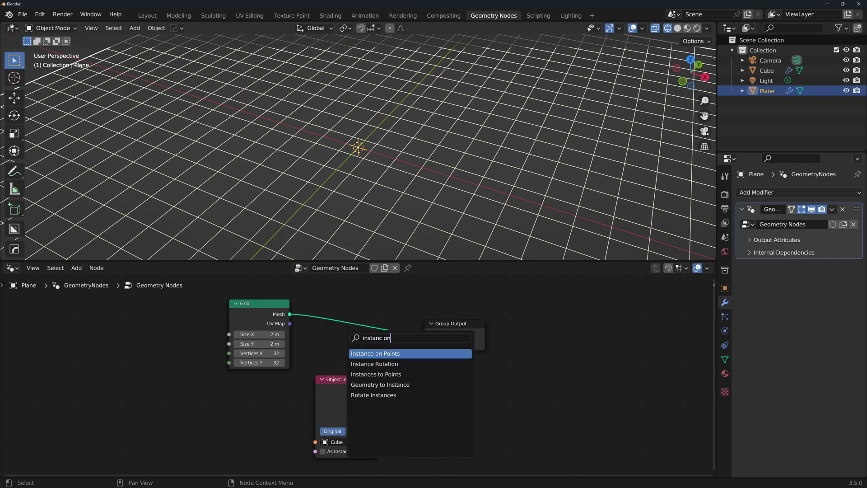
key(Return)
click(339, 311)
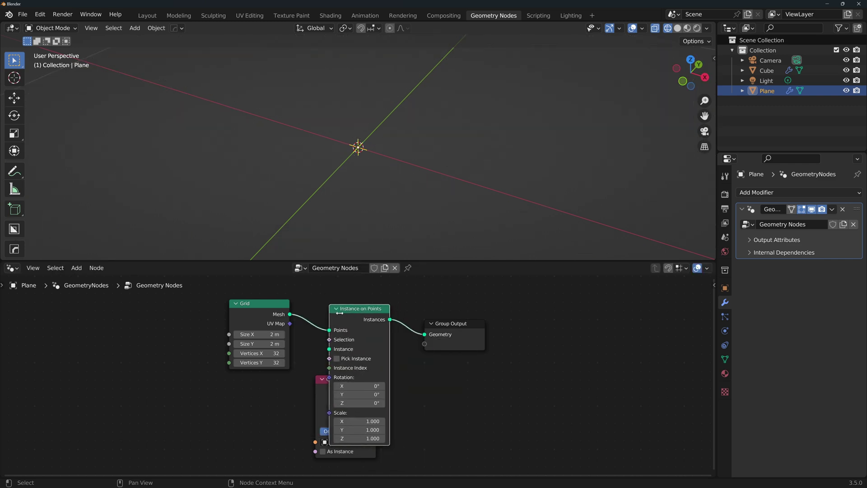
drag(322, 391, 248, 395)
drag(300, 425, 329, 349)
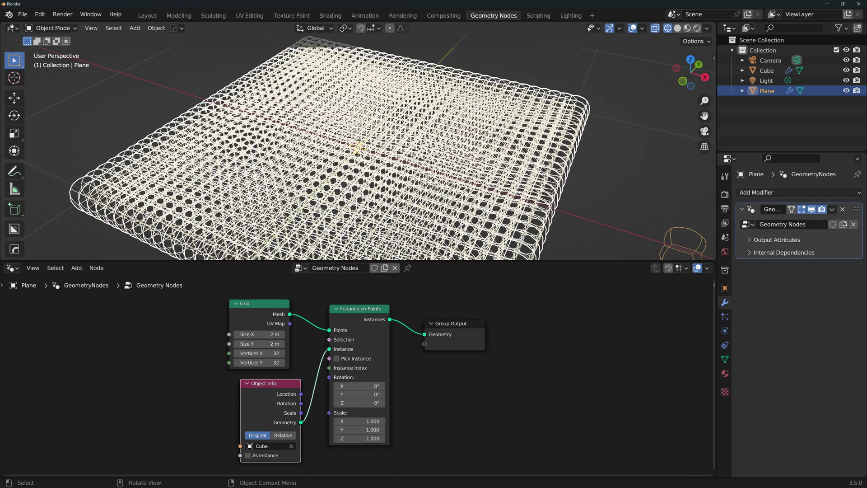
- Switch to solid shading and insert a Scale Instances node between Instance on Points and Group Output
key(z)
click(488, 176)
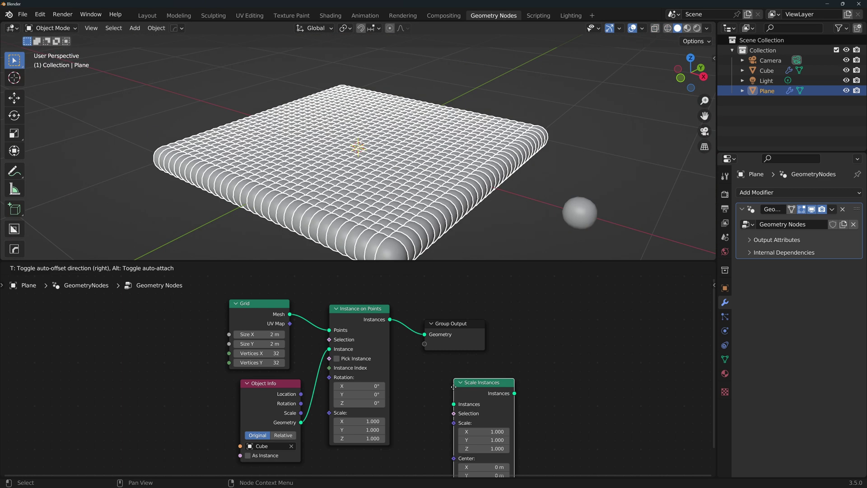
click(424, 315)
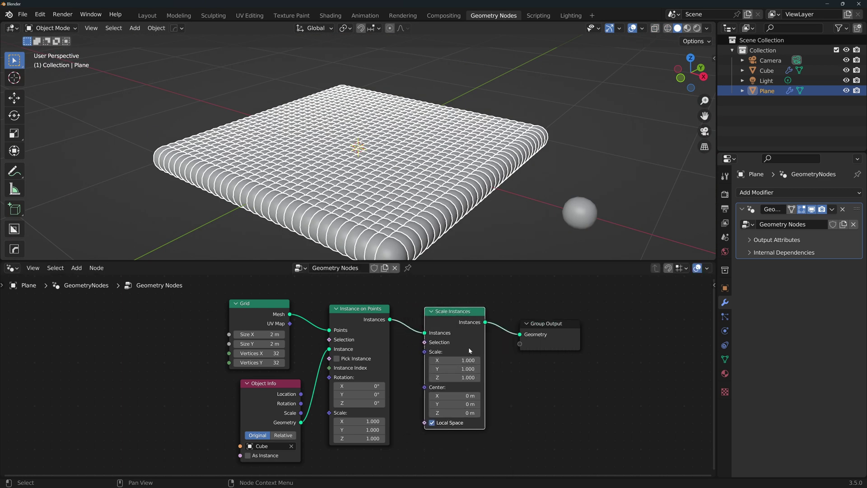
- Add a Wave Texture node and feed its Fac through a Map Range node into the Scale of Scale Instances
scroll(469, 350, down, 4)
middle_drag(469, 351, 432, 316)
key(shift+a)
text(swave)
key(Return)
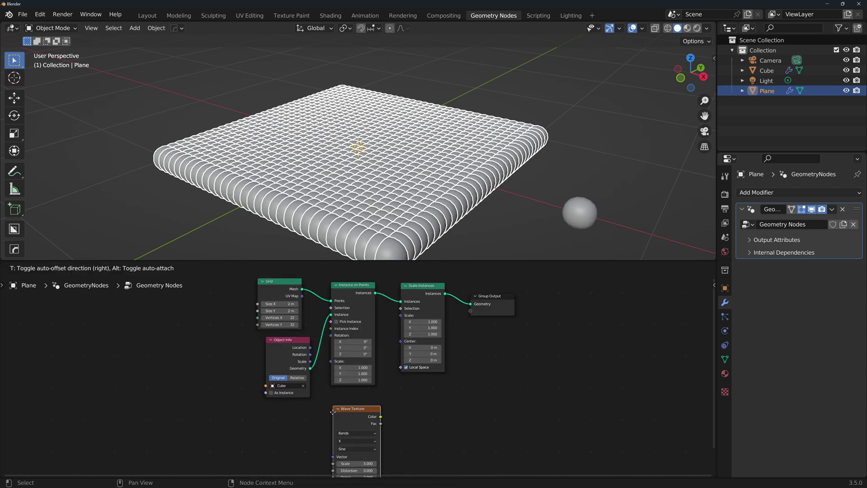
click(335, 413)
key(shift+a)
text(map)
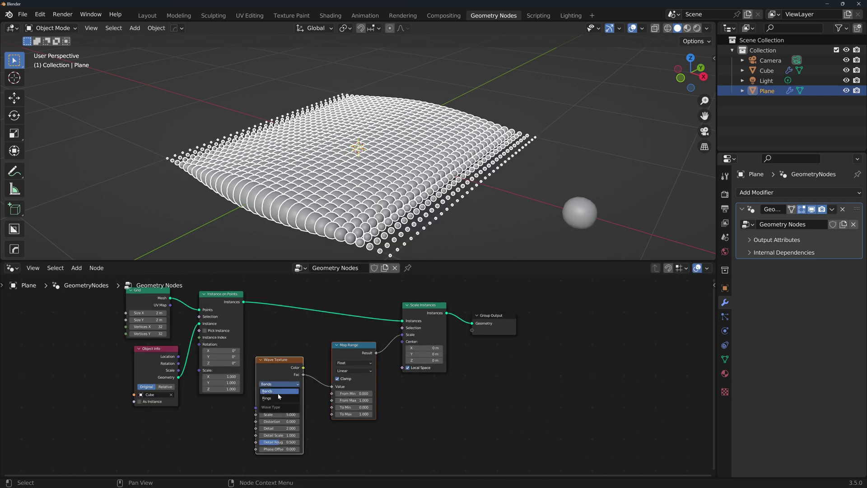
- Set the Wave Texture to Rings in the Z direction with a Phase Offset of 9.490
drag(280, 449, 321, 449)
drag(321, 449, 343, 449)
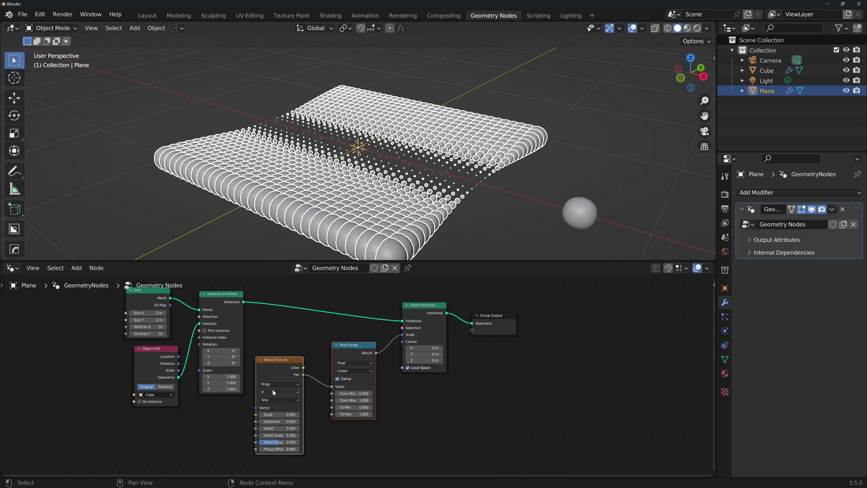
click(273, 392)
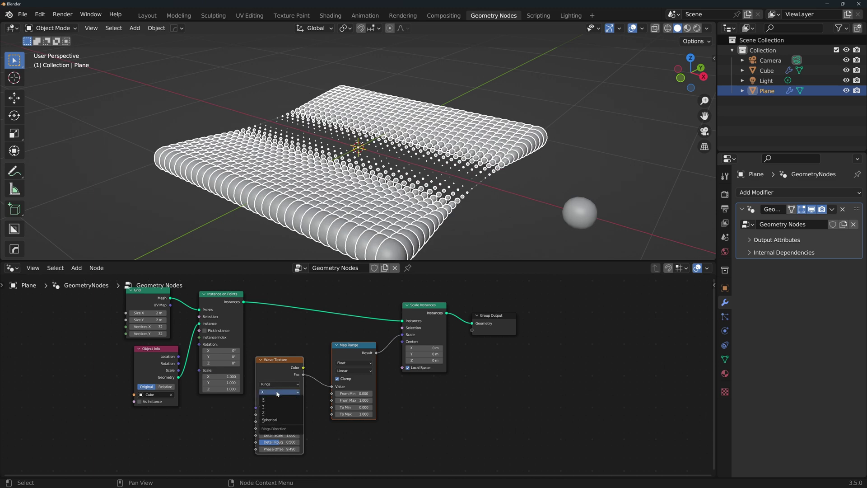
click(278, 413)
- Set the Wave Texture's Scale to 0.3 and increase its Phase Offset past 13 to move the rings
click(278, 415)
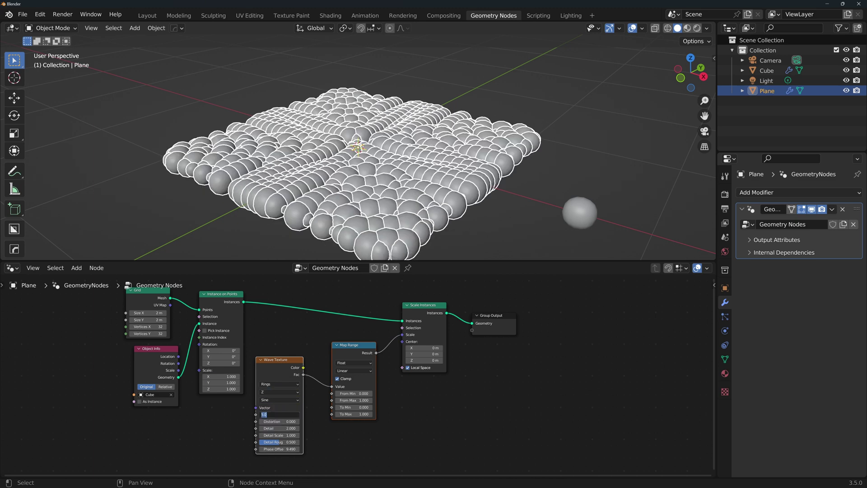
key(BackSpace)
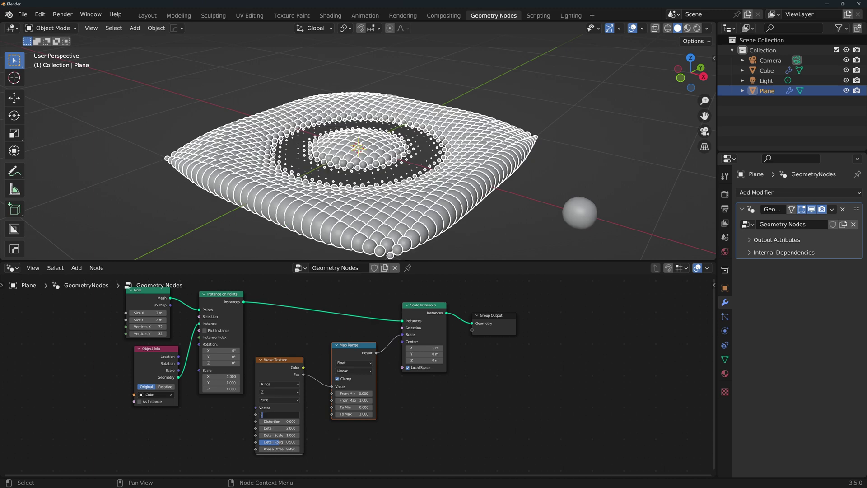
text(0.2)
key(Return)
shift+drag(279, 449, 384, 449)
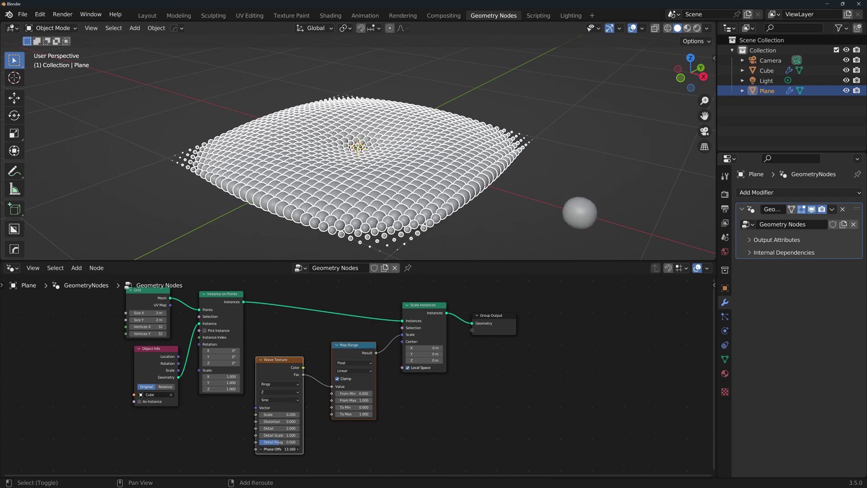
drag(321, 448, 350, 449)
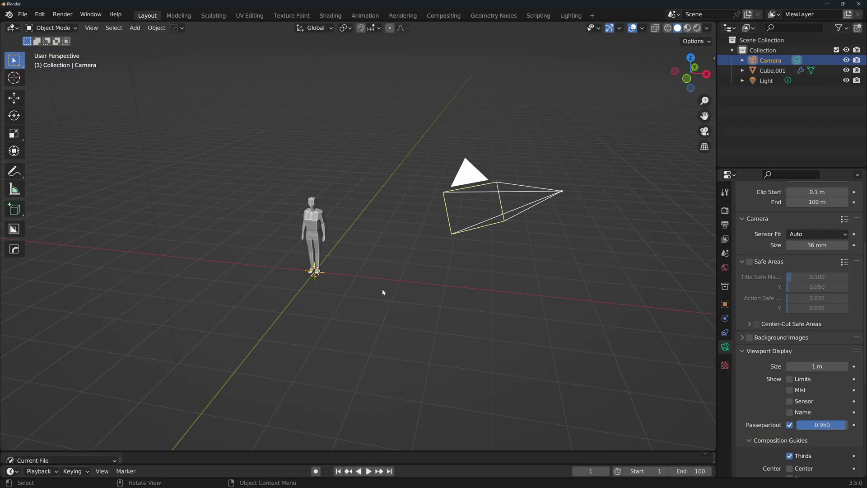
- Add a plane at the world origin and create a new geometry node tree for it in the Geometry Nodes workspace
key(shift+a)
mouse_move(383, 283)
click(413, 34)
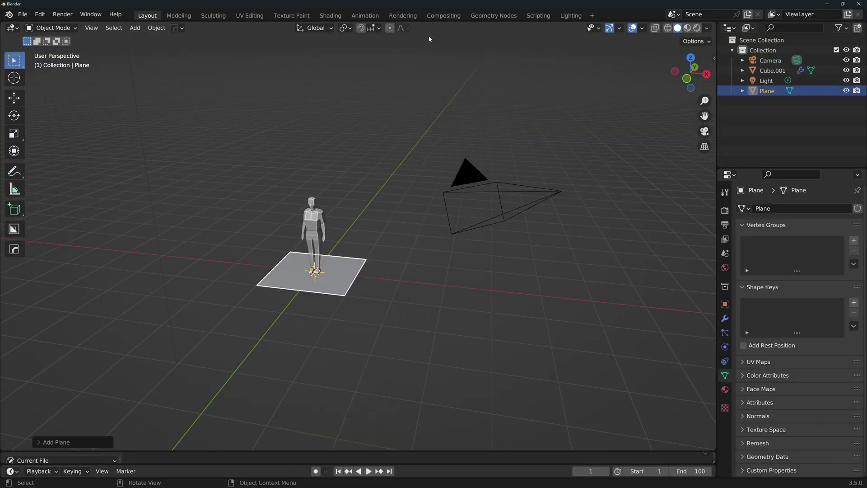
click(494, 15)
click(363, 268)
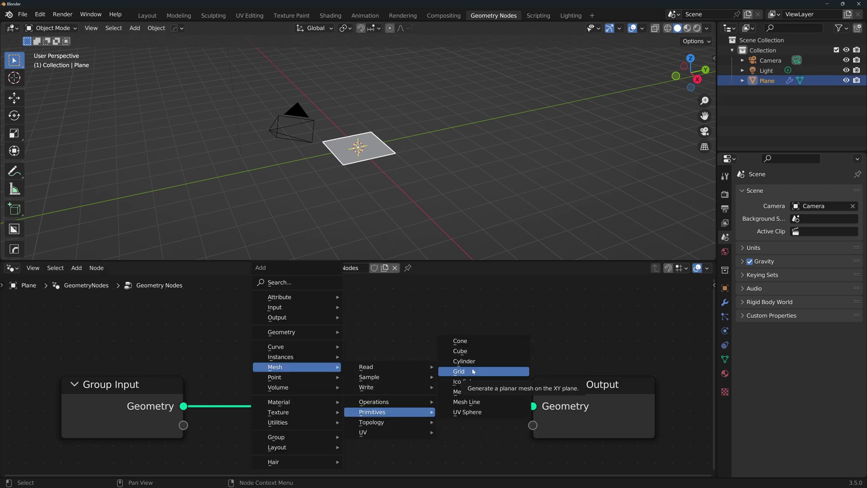
- Add a Grid mesh primitive node between Group Input and Group Output, with its Mesh feeding the output Geometry
click(473, 372)
click(300, 373)
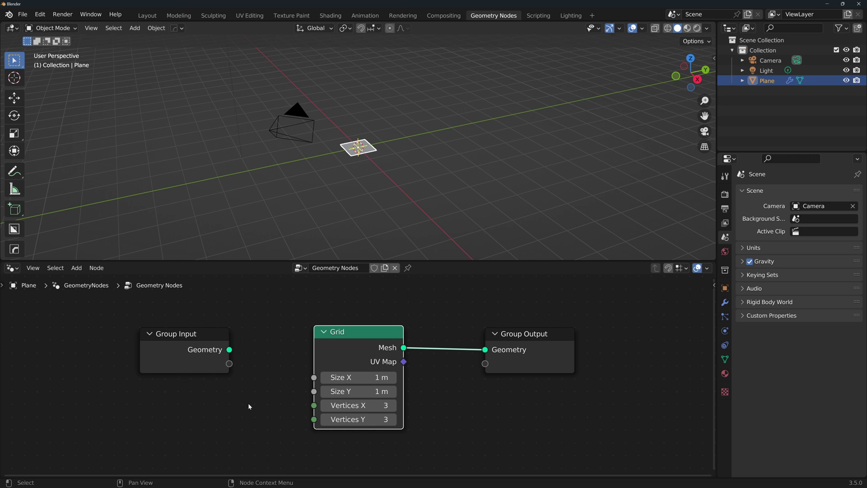
scroll(268, 344, down, 2)
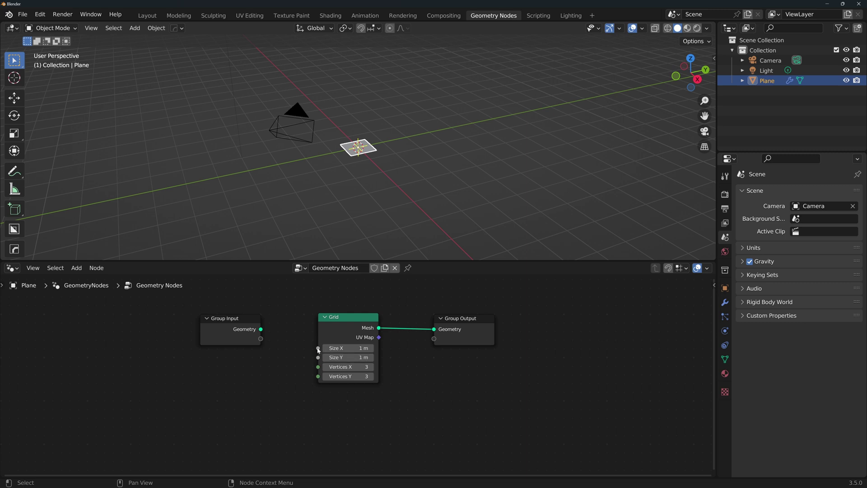
- Expose the Grid's Size X and Size Y as group inputs and display them in the plane's modifier settings
drag(318, 348, 260, 338)
drag(318, 358, 260, 348)
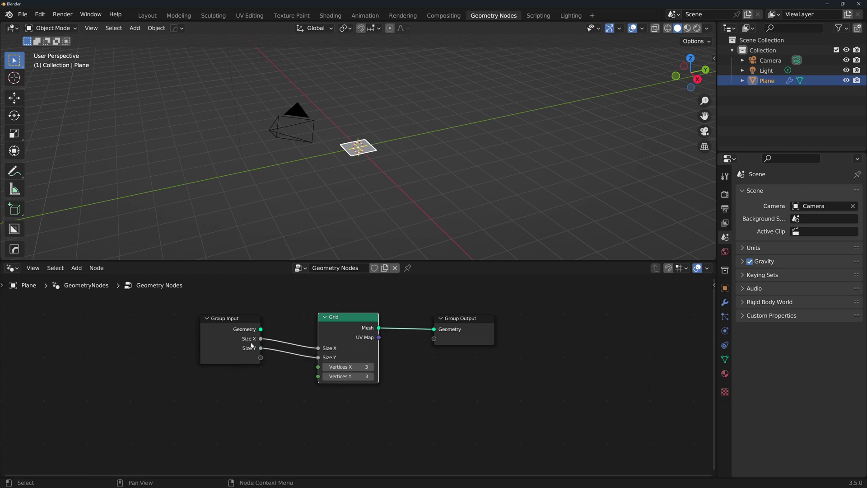
click(725, 302)
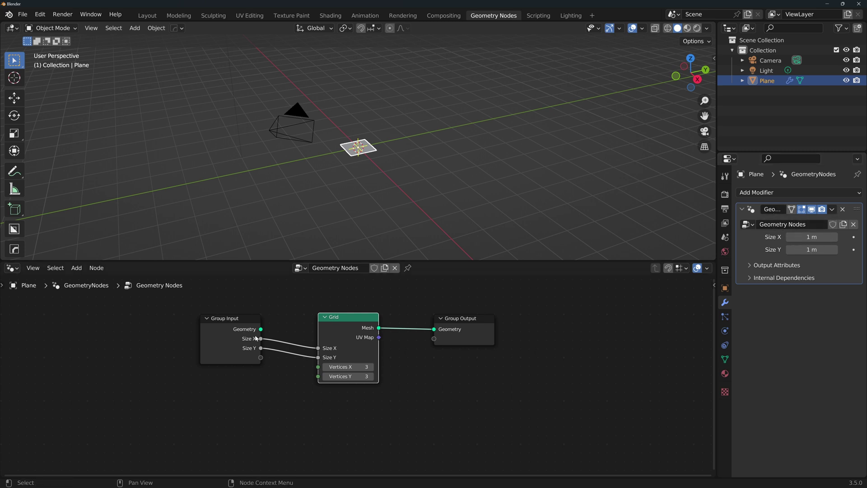
- Show the node group's input settings and select the Size X input to view its properties
key(n)
key(n)
key(n)
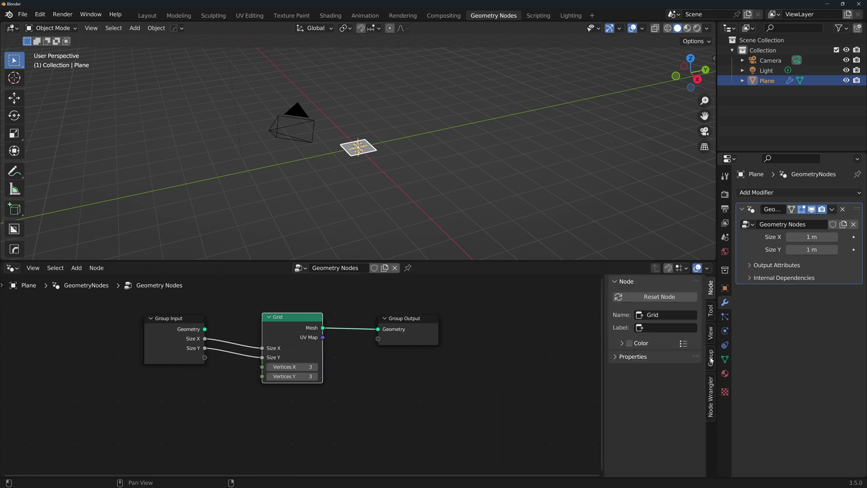
click(711, 357)
click(629, 309)
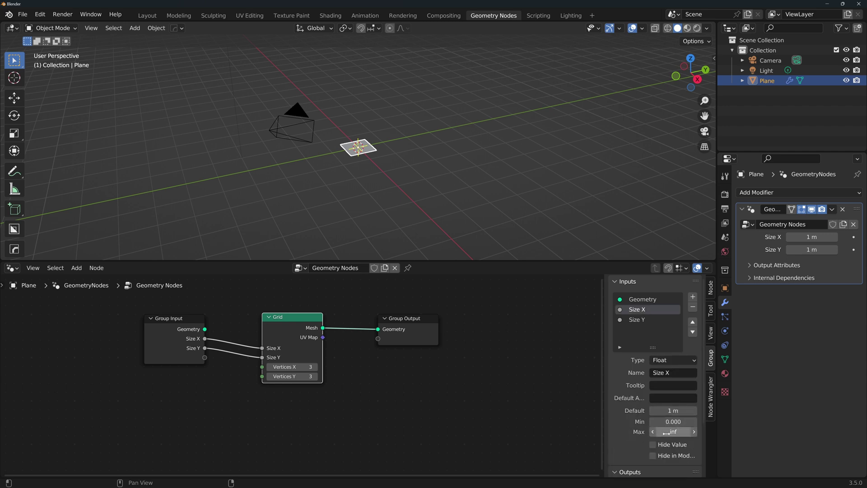
- Add a Math node in Add mode below the Grid's size links and move the Group Input away to make room
key(shift+a)
click(219, 303)
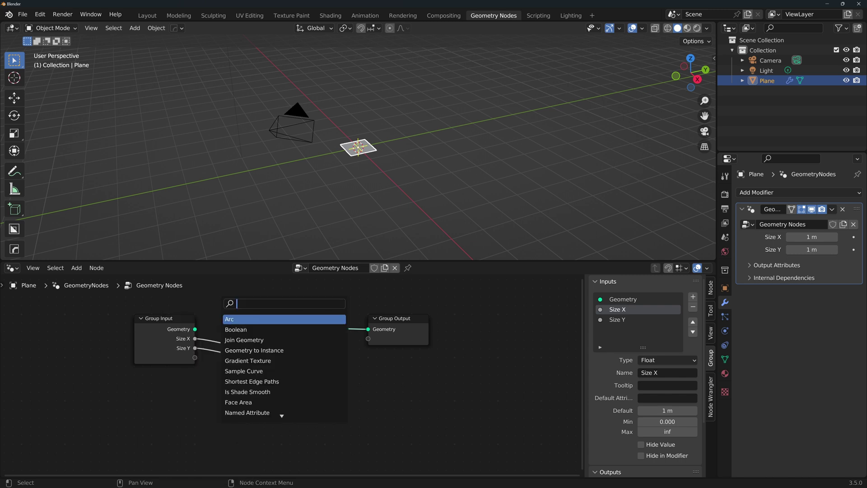
text(math)
key(Return)
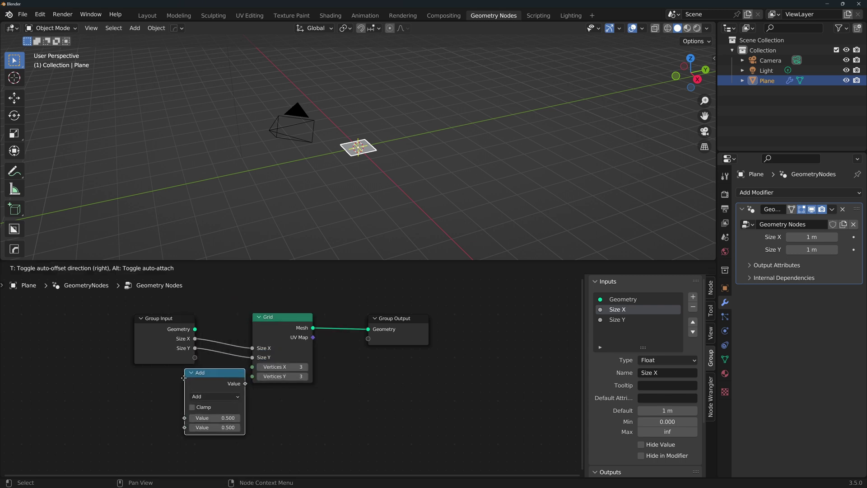
click(186, 380)
drag(165, 323, 87, 324)
scroll(273, 348, down, 1)
- Reposition the Add math node and duplicate it, placing the copy below the original
drag(233, 382, 189, 385)
key(shift+d)
click(202, 444)
middle_drag(329, 379, 353, 346)
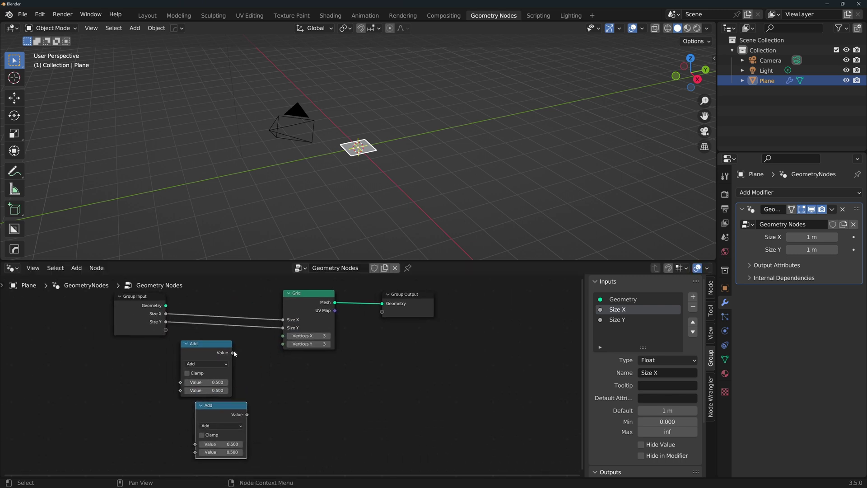
- Drive the Grid's Vertices X and Vertices Y with the two Add nodes and feed Size X into the upper one
drag(232, 353, 282, 336)
drag(247, 414, 283, 344)
drag(188, 358, 205, 356)
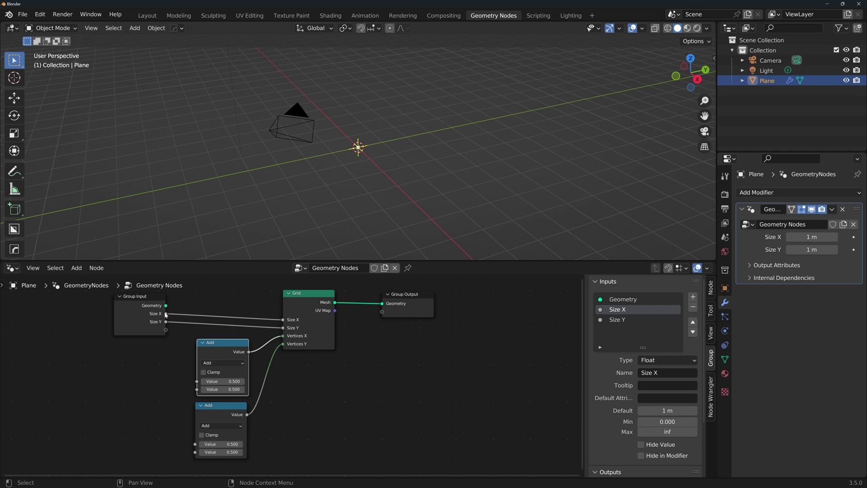
drag(166, 314, 191, 378)
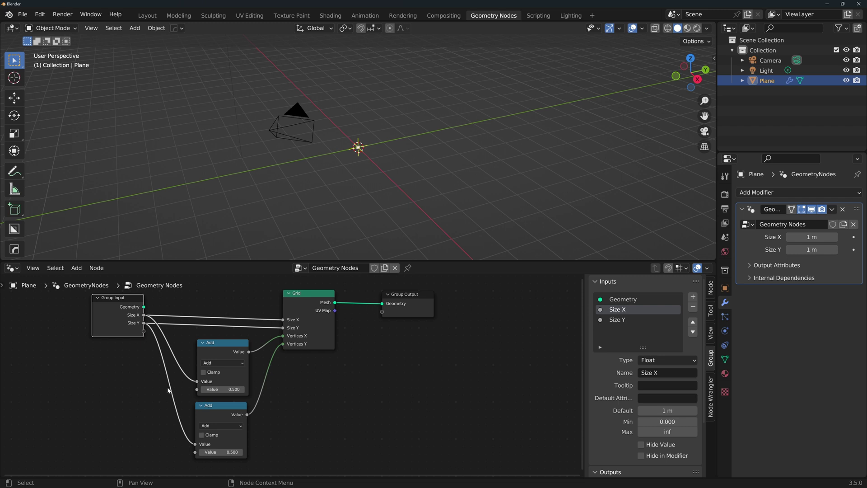
- Link the Add node's second value to a new group input named Resolution and raise Resolution to about 4.12
drag(143, 331, 195, 452)
double_click(618, 329)
text(Resolution)
key(Return)
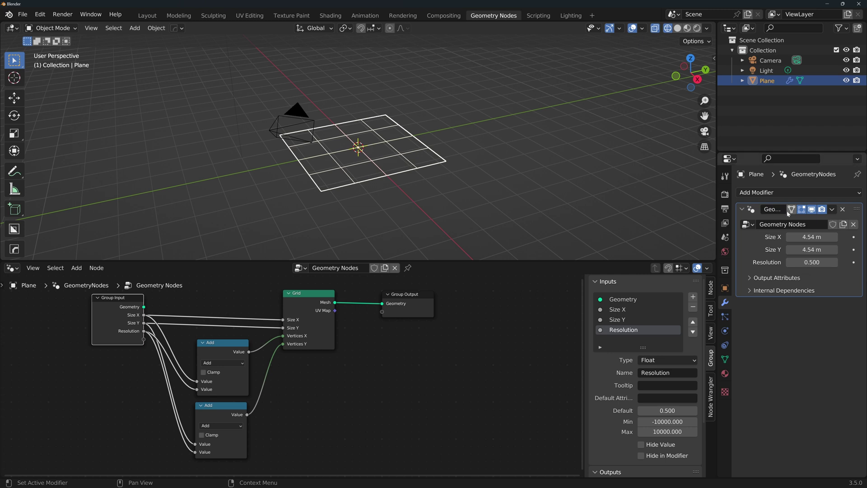
drag(807, 263, 830, 263)
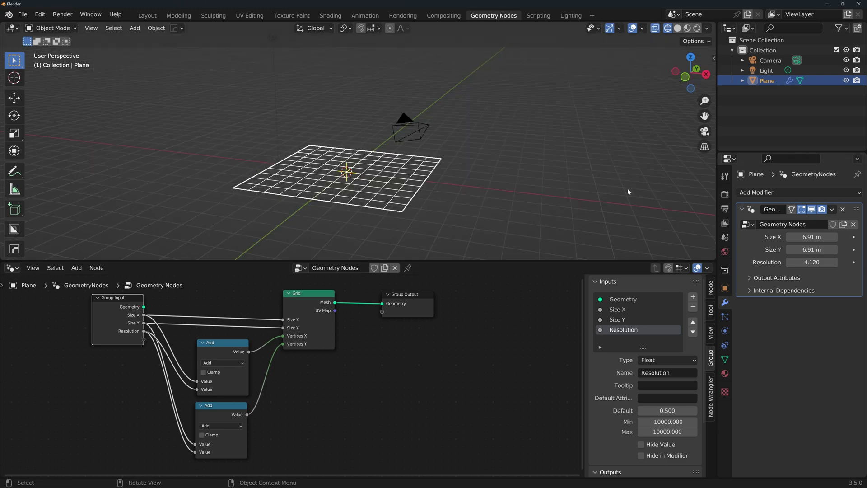
- Set the plane's Size Y to 100 m in the Geometry Nodes modifier
click(812, 250)
text(100)
key(Return)
middle_drag(451, 190, 494, 107)
scroll(468, 131, down, 7)
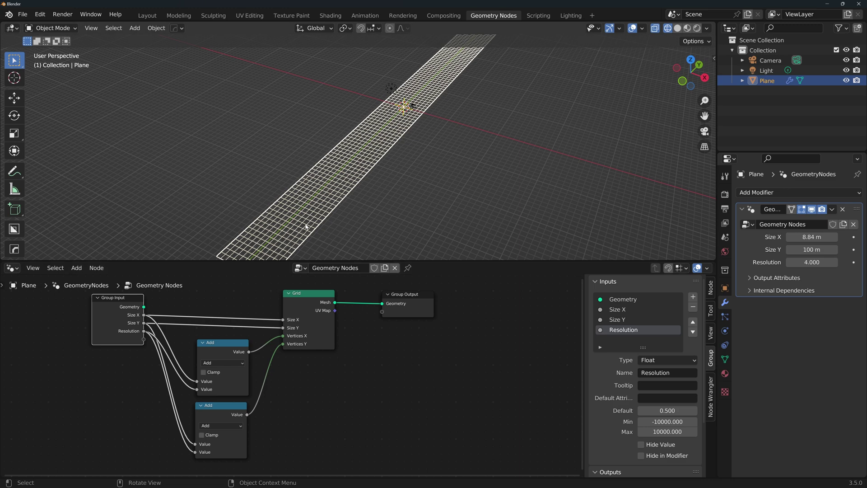
- Insert a Set Position node between the Grid's Mesh output and the Group Output
scroll(338, 428, down, 1)
key(shift+a)
text(sset po)
key(Return)
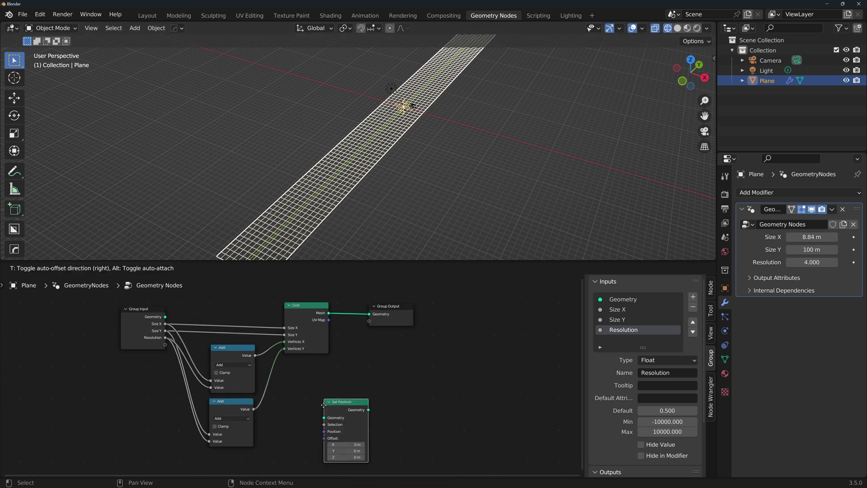
click(338, 313)
- Add a Noise Texture node below Set Position and connect its Fac output to the Offset
key(shift+a)
text(snoi)
key(Return)
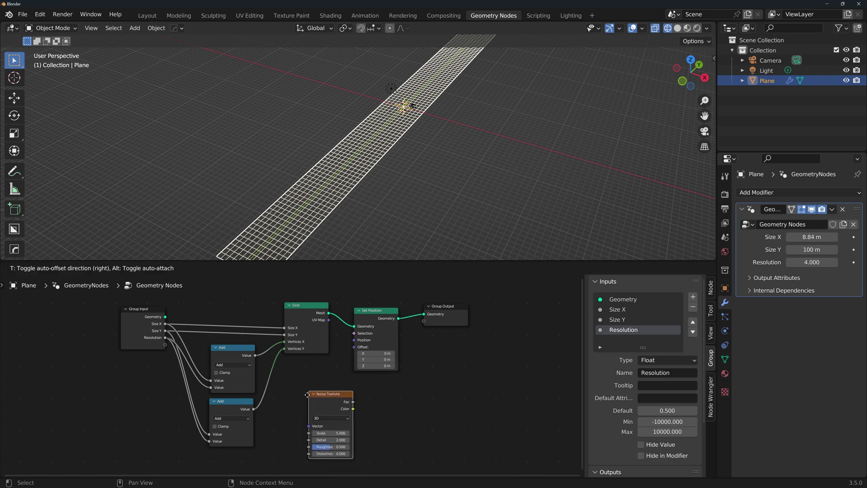
click(306, 389)
drag(349, 393, 358, 350)
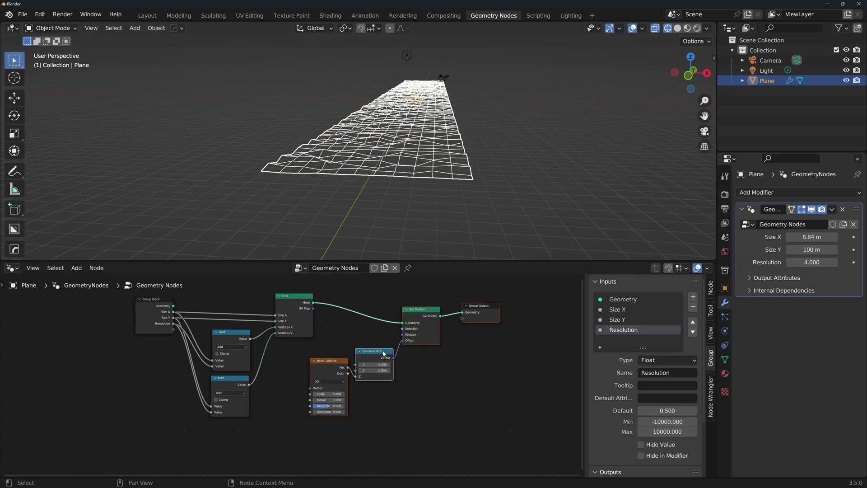
- Duplicate the Combine XYZ node below the Add nodes and expose its Y as a group input named Movement
key(shift+d)
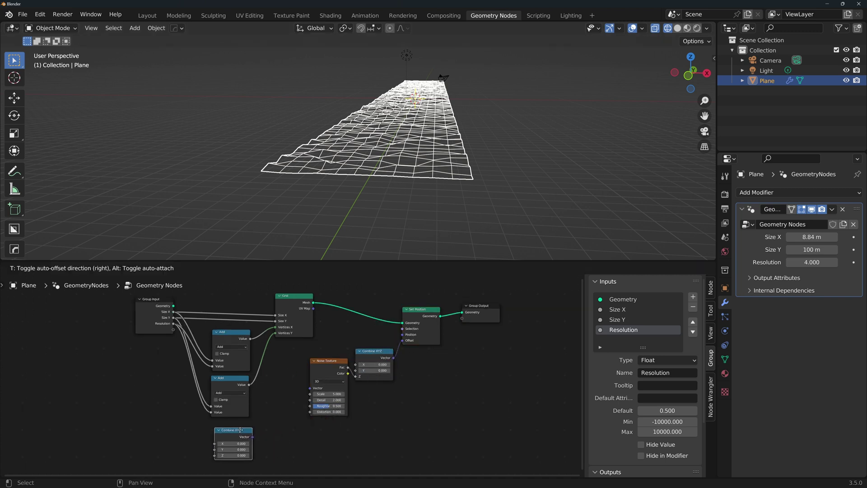
click(238, 430)
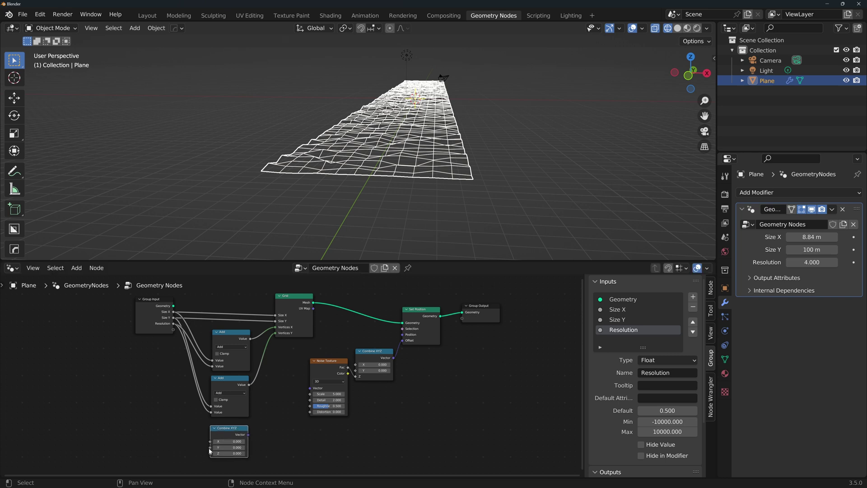
drag(209, 448, 176, 332)
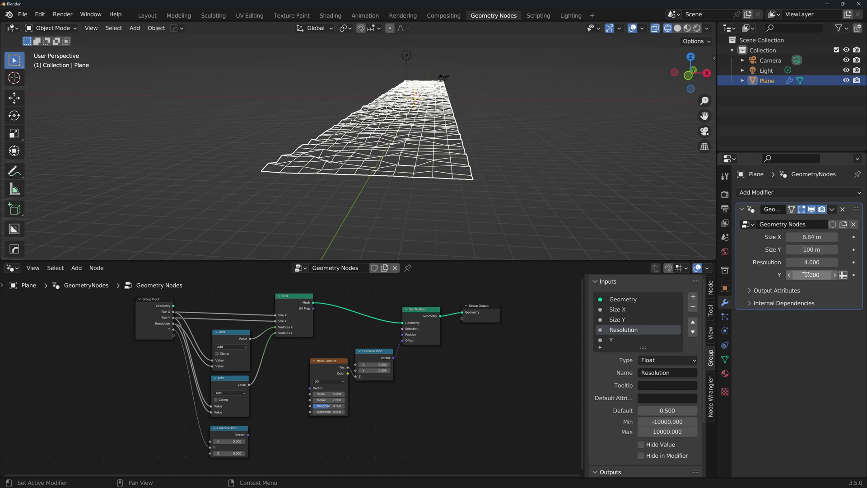
double_click(615, 339)
text(Movement)
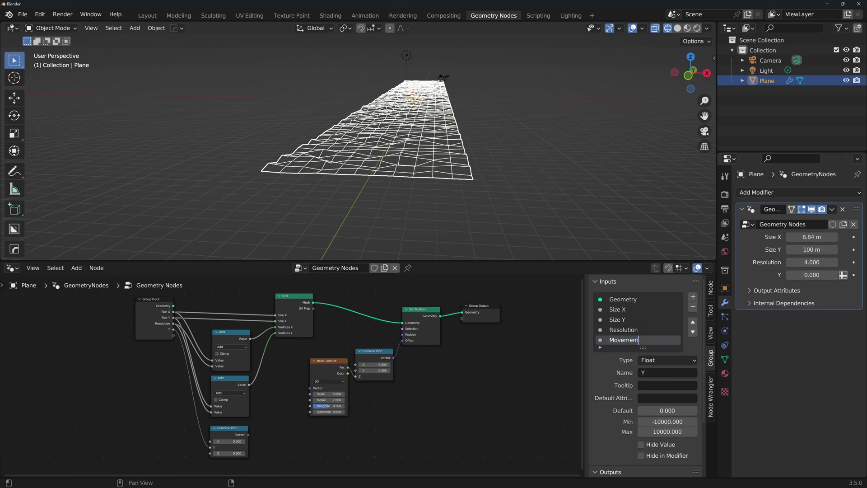
key(Return)
- Add a Position node below the duplicated Combine XYZ node
scroll(316, 365, down, 1)
key(shift+a)
text(pos)
key(Return)
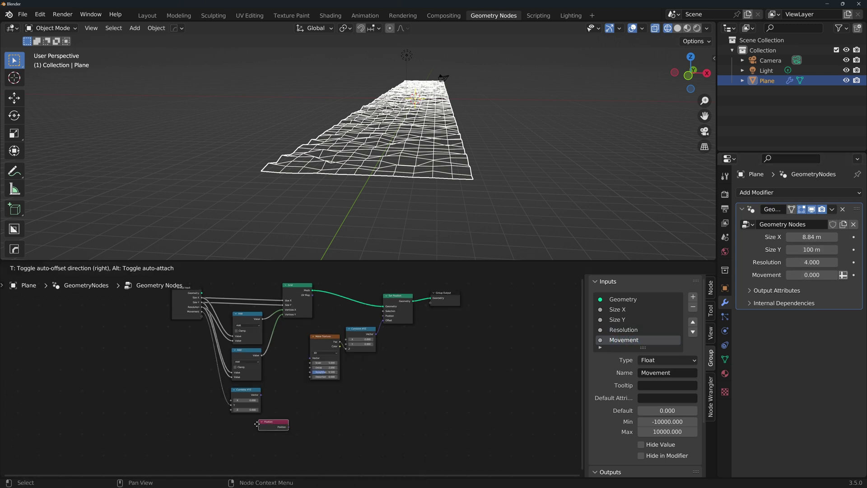
click(257, 420)
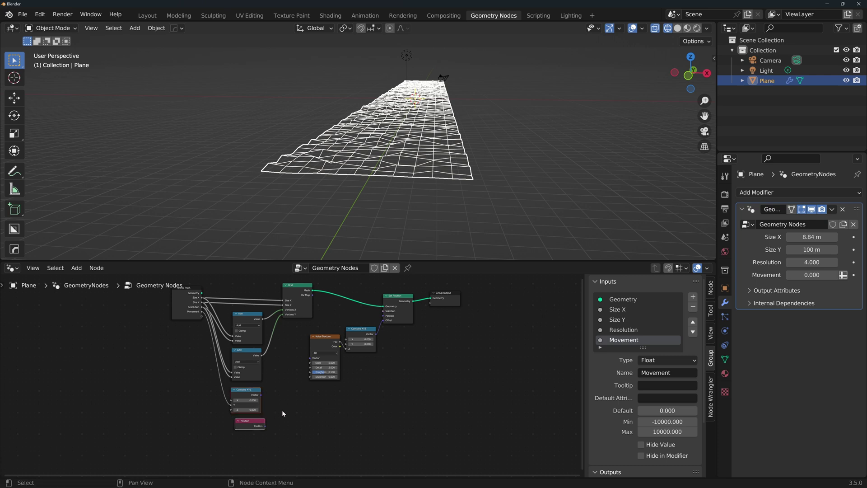
- Add a Vector Math node in Add mode that feeds the Noise Texture's Vector input
key(shift+a)
text(vec)
key(Down)
key(Return)
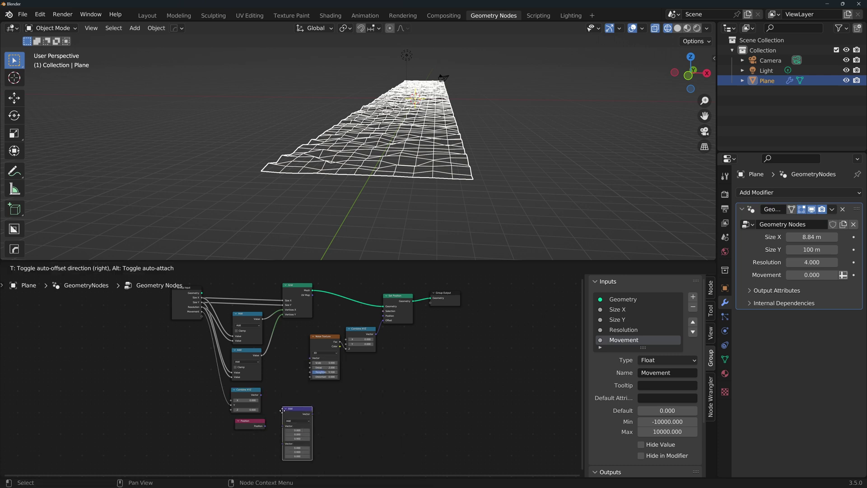
click(305, 380)
- Connect the Position node to the vector Add node and set Movement to 0.305
scroll(285, 414, up, 3)
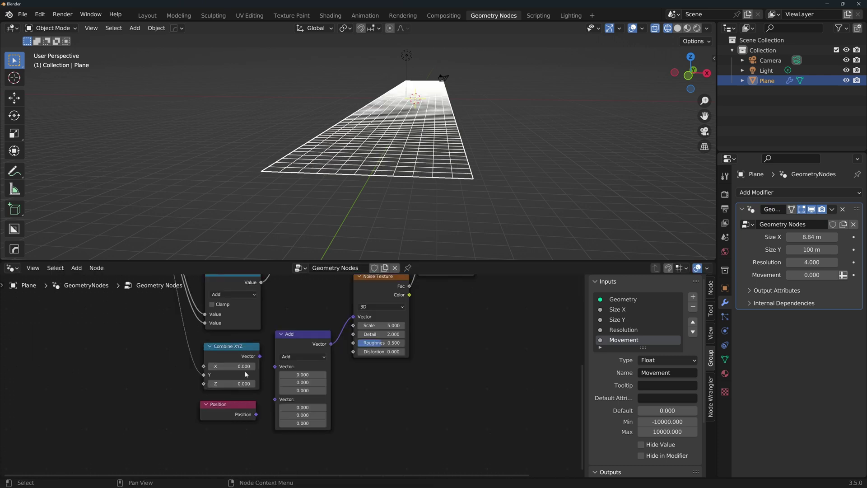
drag(256, 414, 274, 375)
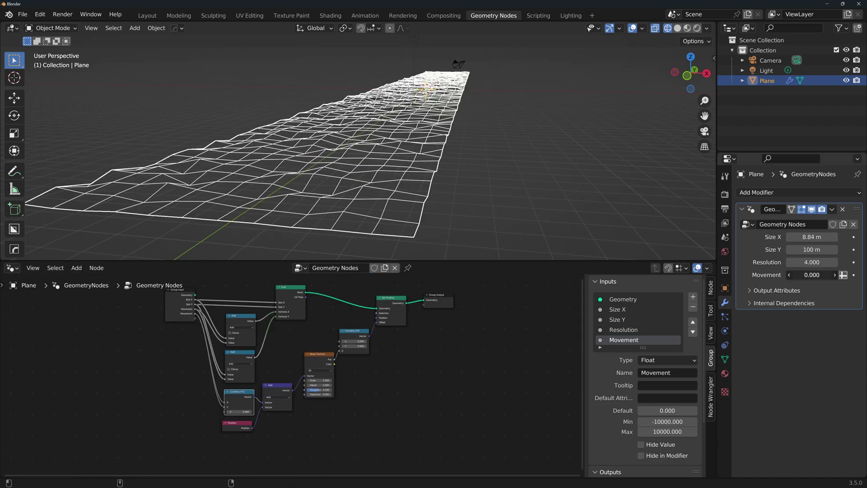
drag(811, 274, 838, 275)
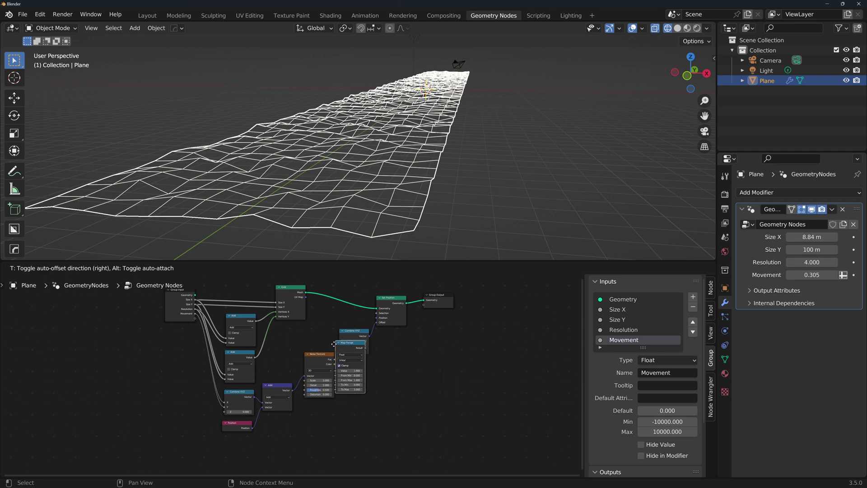
- Insert a Map Range node between the Noise Texture and Combine XYZ, and lower the noise Scale to about 0.14
click(350, 344)
scroll(391, 361, up, 2)
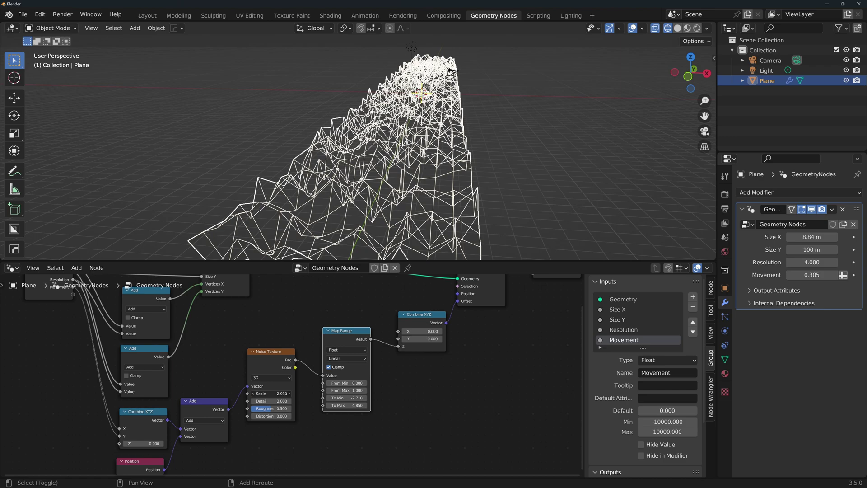
mouse_move(272, 393)
mouse_down()
mouse_move(222, 393)
mouse_move(271, 393)
mouse_up()
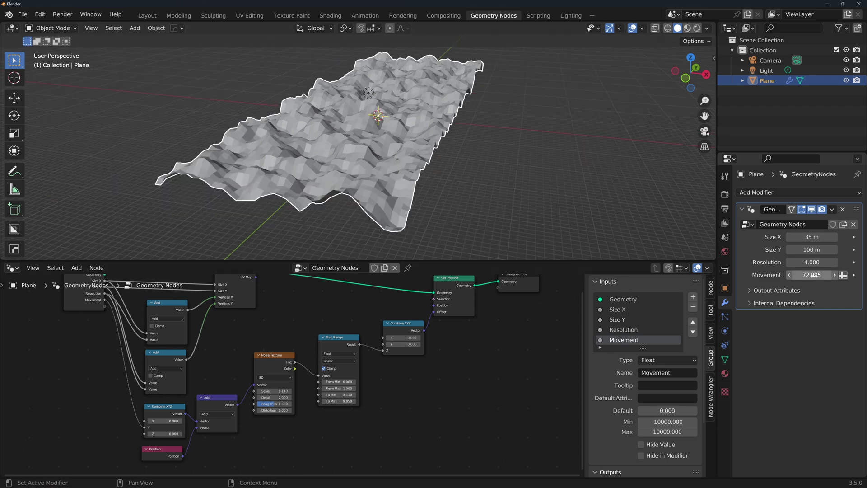
- Test the terrain's motion by raising Movement to 87.765 in the modifier
drag(811, 276, 849, 274)
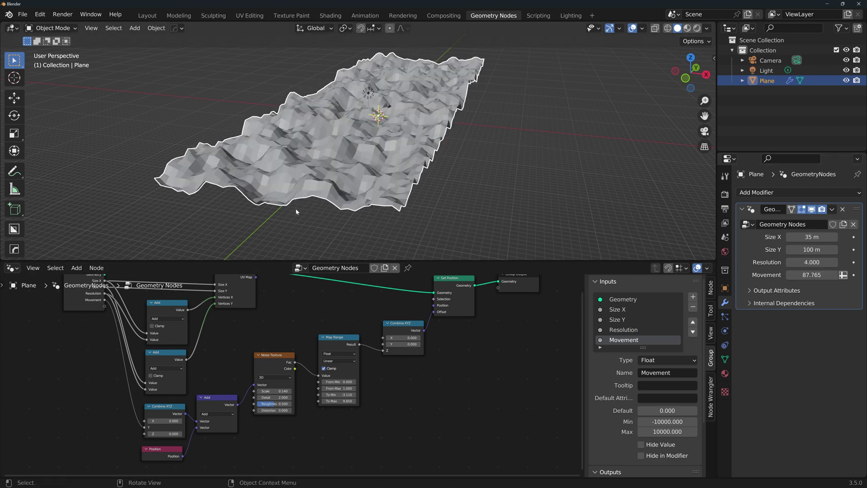
middle_drag(386, 117, 384, 122)
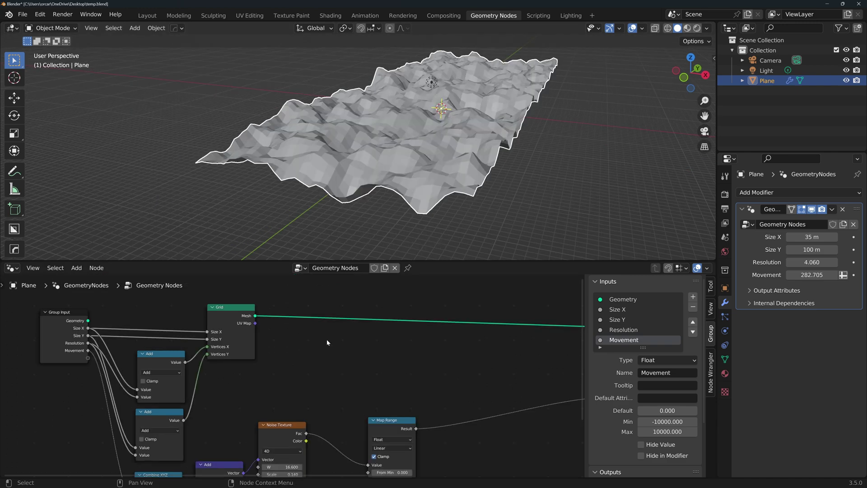
- Add a Gradient Texture beside the Grid and connect the Grid's UV Map to its Vector input
key(shift+a)
click(379, 337)
click(285, 335)
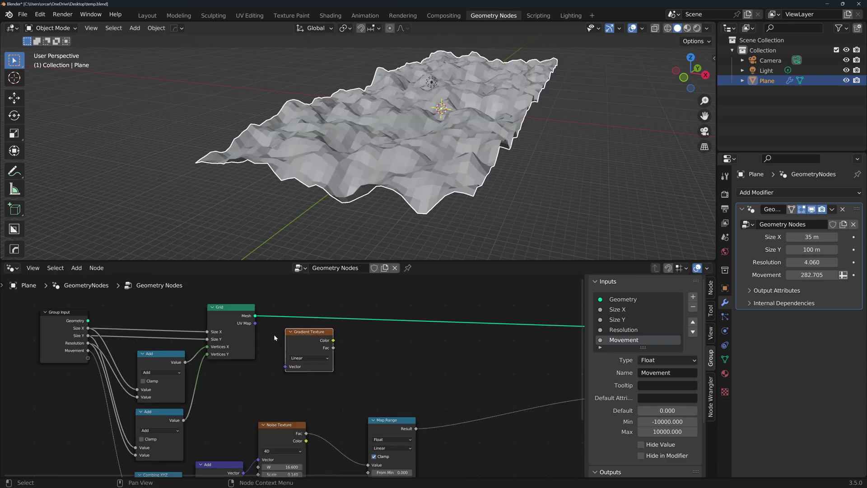
drag(255, 323, 286, 367)
- Add a ColorRamp node after the Gradient Texture and feed the gradient's Fac into it
key(shift+a)
text(color)
click(397, 391)
click(364, 340)
drag(333, 347, 363, 399)
- Shape the ColorRamp as white, black, white, with the black stop at position 0.500
drag(369, 374, 418, 374)
click(403, 391)
drag(428, 308, 429, 335)
drag(399, 352, 395, 350)
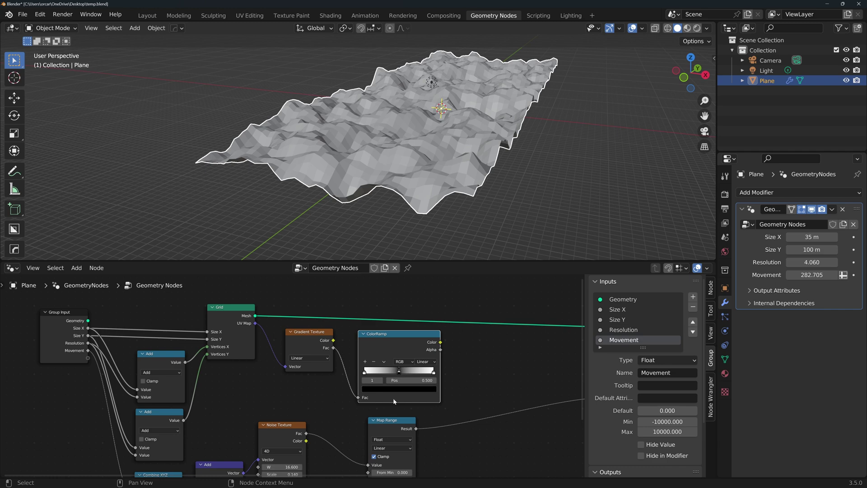
- Add a Math node in Multiply mode between the ColorRamp and the Combine XYZ node
scroll(456, 400, down, 2)
middle_drag(456, 401, 408, 358)
key(shift+a)
text(sma)
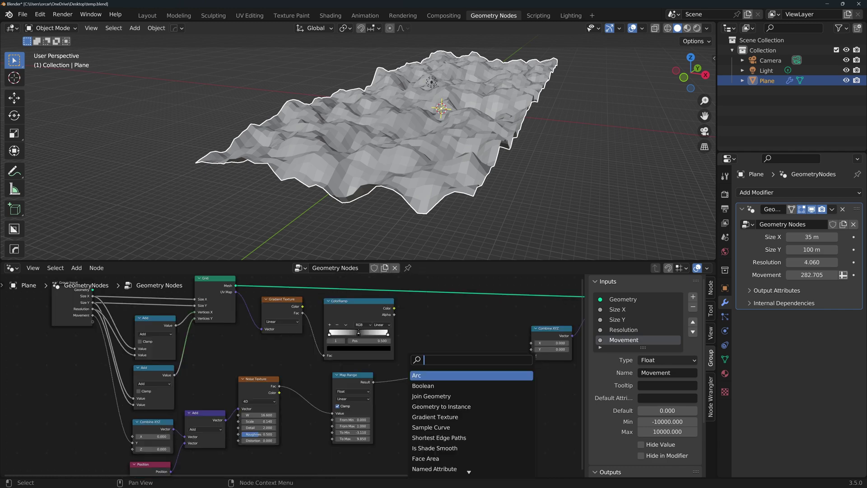
key(Return)
click(429, 321)
click(450, 335)
click(452, 366)
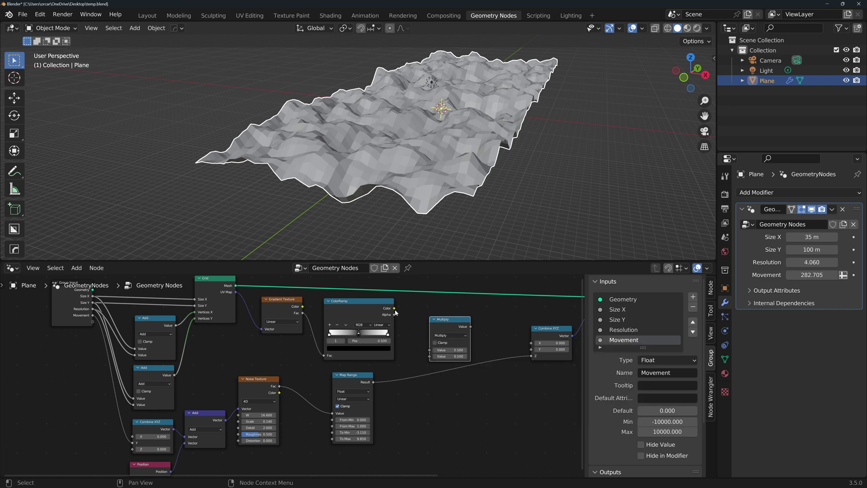
- Multiply the ColorRamp's Color by the Map Range result and send the product to Combine XYZ's Z
drag(394, 308, 430, 350)
drag(373, 382, 430, 356)
drag(471, 326, 531, 356)
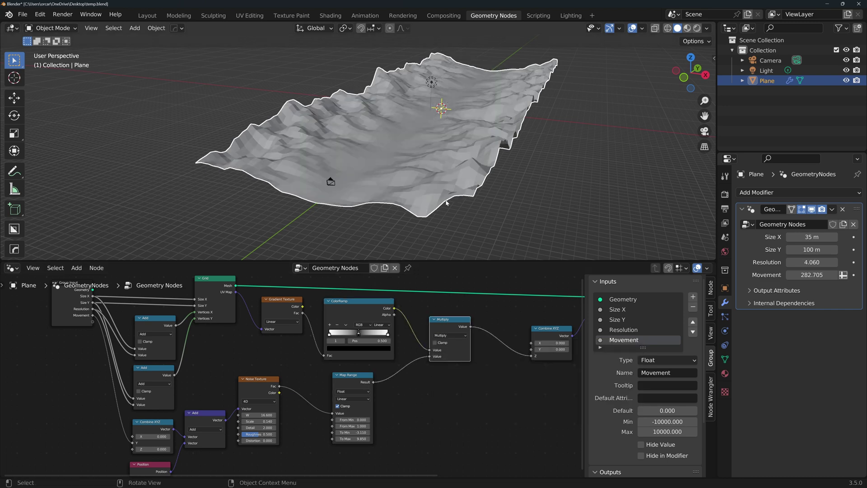
- Try shifting the ColorRamp's middle black stop while viewing the terrain profile from the front
key(KP_1)
shift+middle_drag(478, 153, 473, 158)
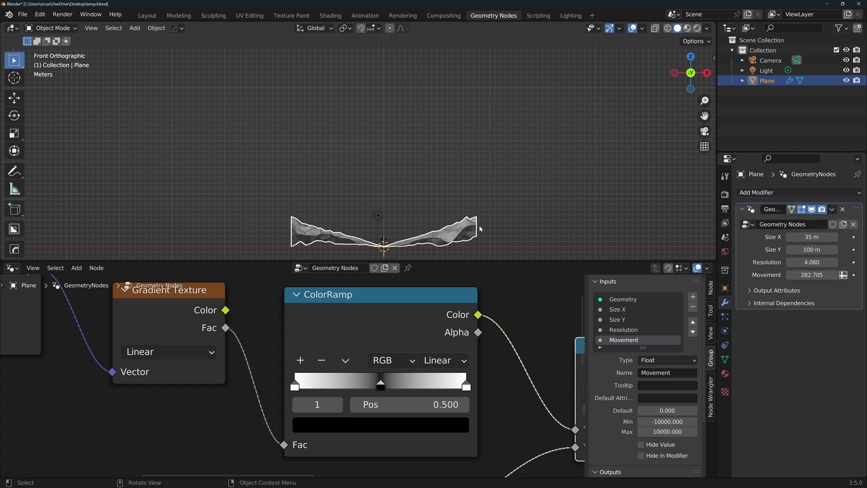
mouse_move(381, 384)
mouse_down()
mouse_move(401, 385)
mouse_move(389, 388)
mouse_up()
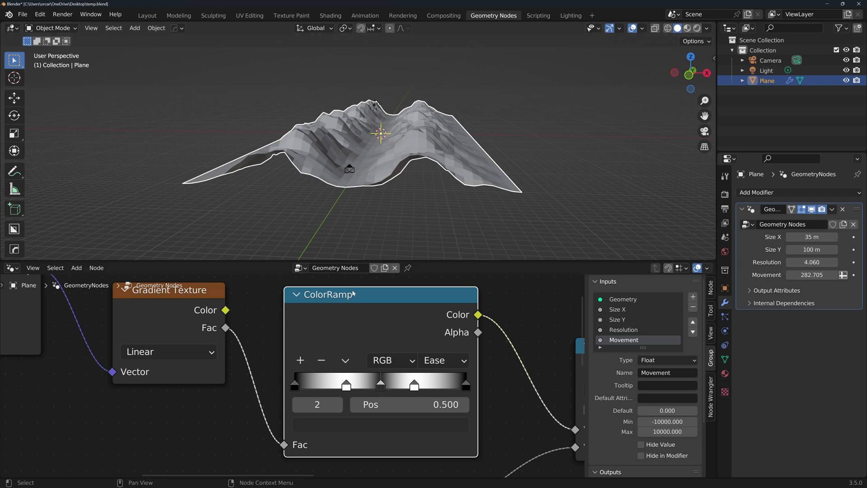
- Add a Wireframe modifier to the plane after the Geometry Nodes modifier
mouse_move(388, 168)
middle_down()
mouse_move(392, 161)
mouse_move(377, 159)
middle_up()
scroll(274, 346, down, 11)
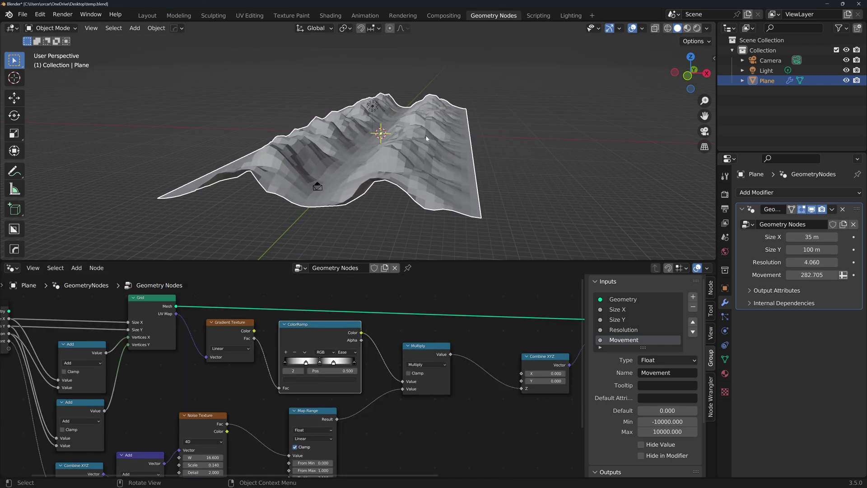
click(798, 193)
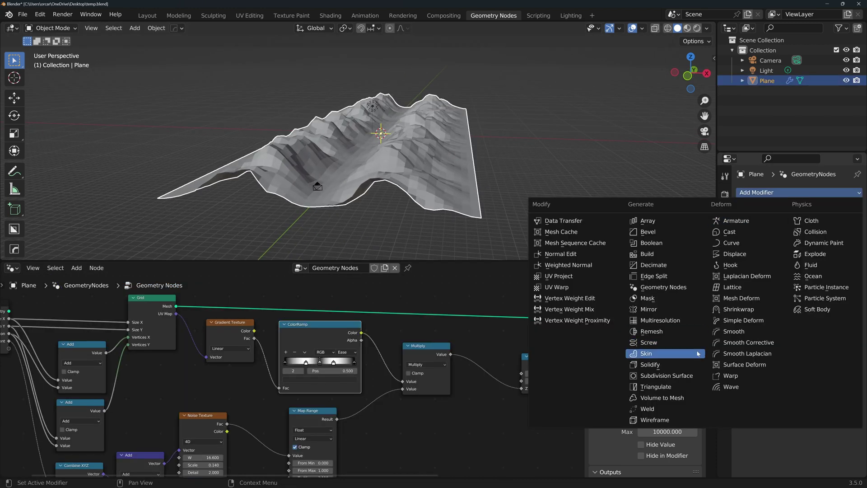
click(664, 410)
middle_drag(317, 185, 408, 140)
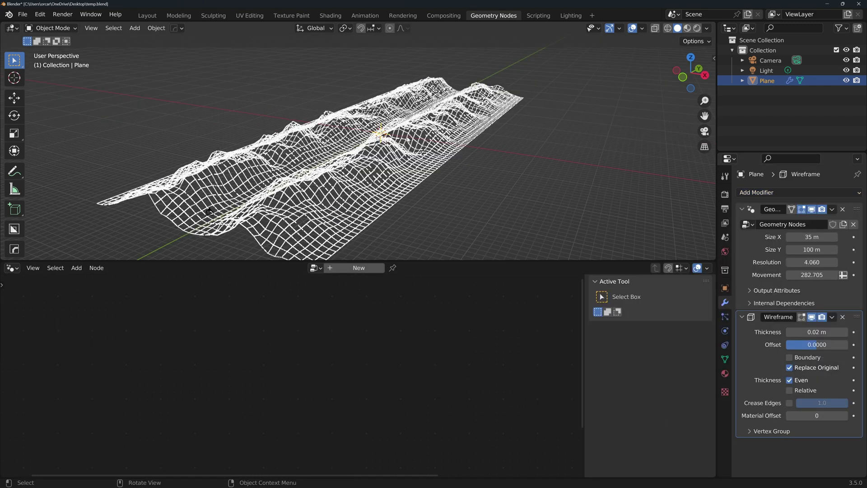
- Check the plane's Mountains material settings and reactivate the Geometry Nodes modifier to show its node tree
click(725, 374)
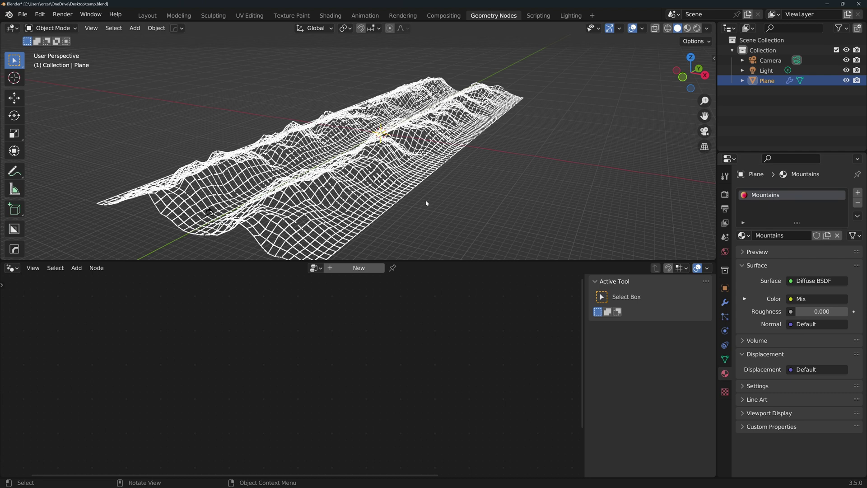
click(725, 302)
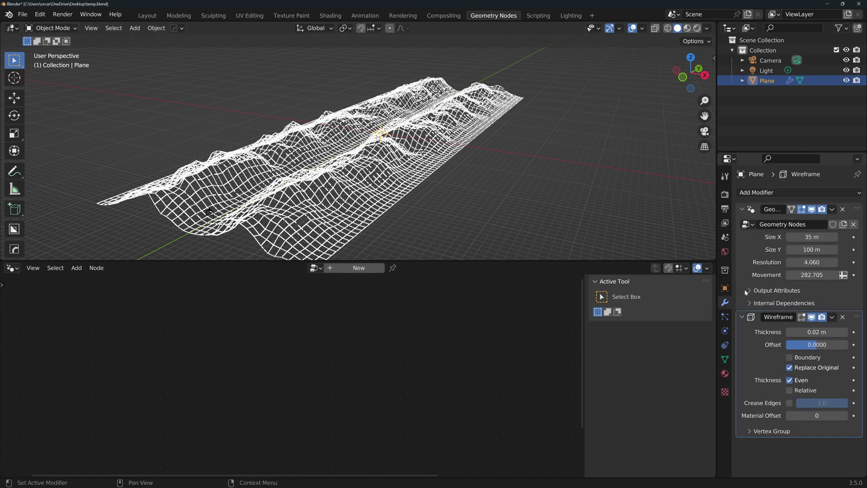
click(745, 266)
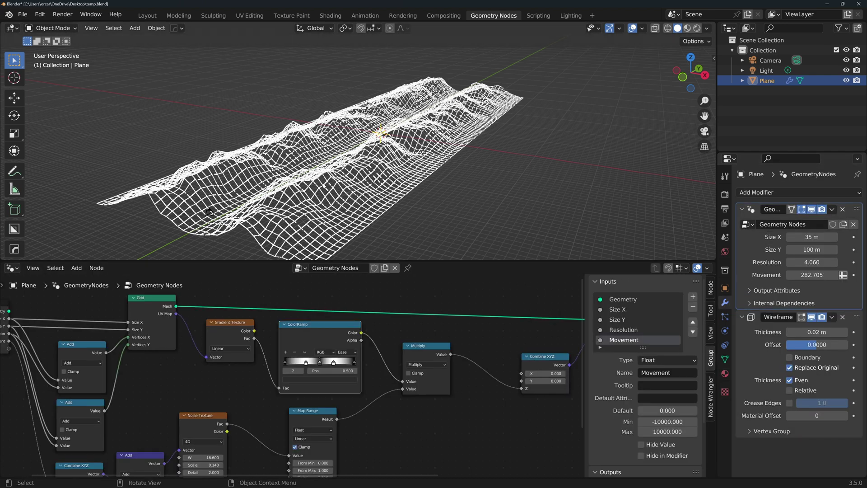
- Insert a Set Material node between Set Position and Group Output and assign the Mountains material
scroll(407, 348, down, 3)
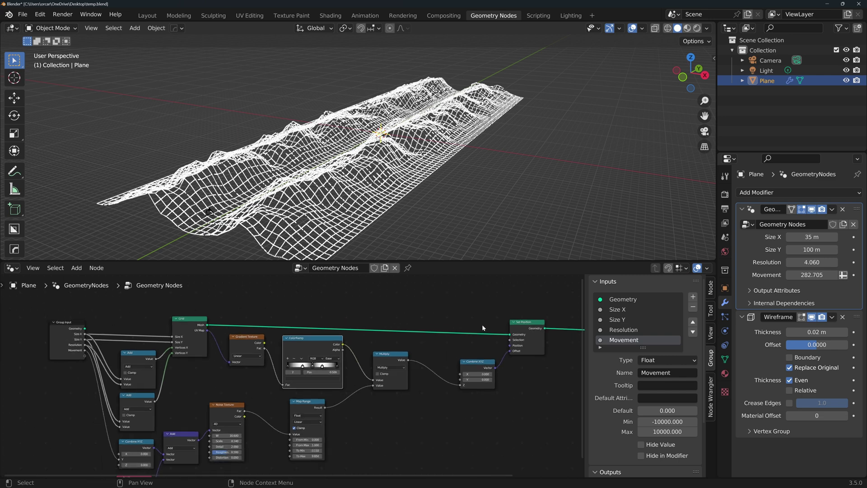
key(shift+a)
text(set material)
key(Return)
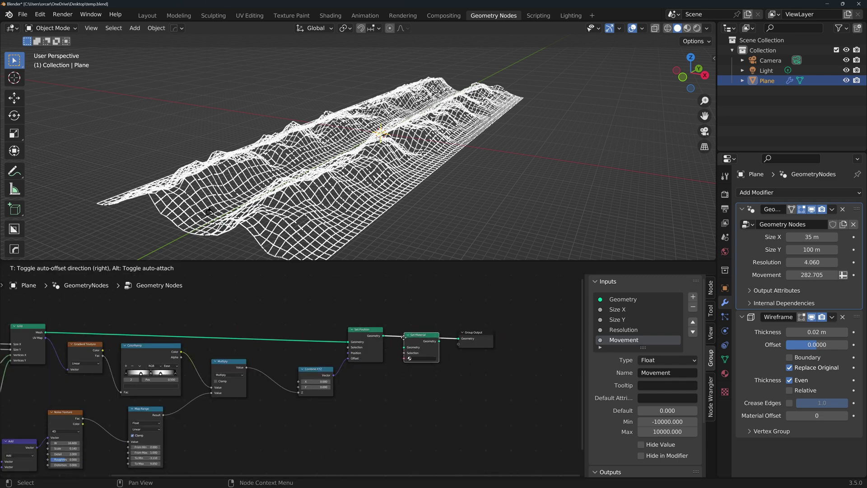
click(408, 355)
click(409, 356)
click(432, 366)
- Preview the Mountains material on the terrain in rendered viewport shading
click(697, 28)
click(641, 76)
scroll(349, 184, up, 4)
mouse_move(349, 184)
middle_down()
mouse_move(341, 186)
mouse_move(375, 185)
mouse_move(348, 182)
middle_up()
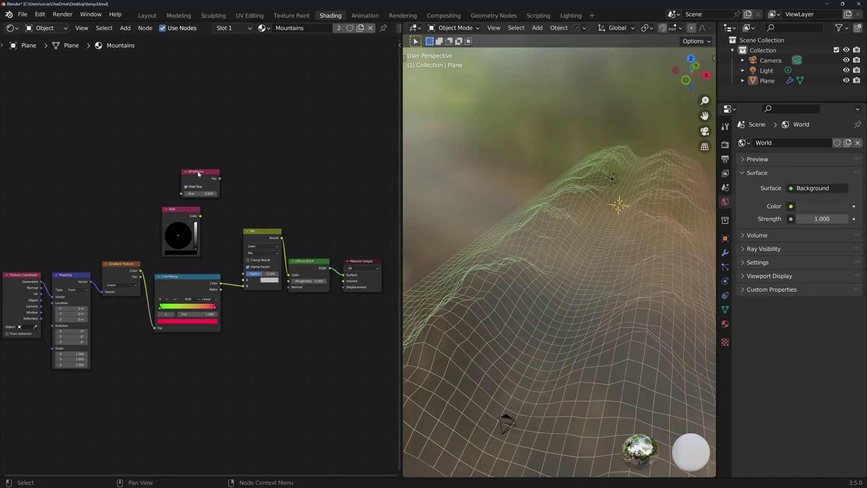
- Try hiding the Wireframe modifier in the viewport and connecting the Wireframe node's Fac to Mix's Factor and RGB's Color to its A input
click(724, 252)
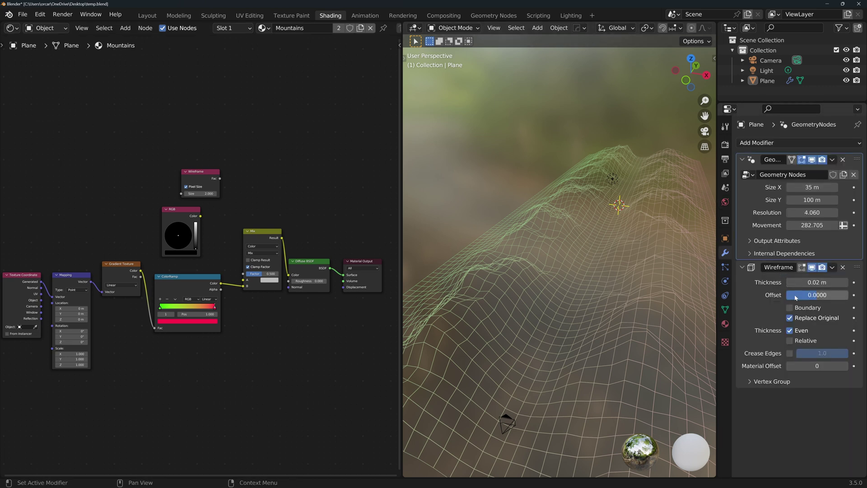
click(813, 267)
drag(220, 178, 243, 273)
drag(200, 216, 243, 280)
scroll(484, 265, up, 5)
middle_drag(512, 259, 559, 247)
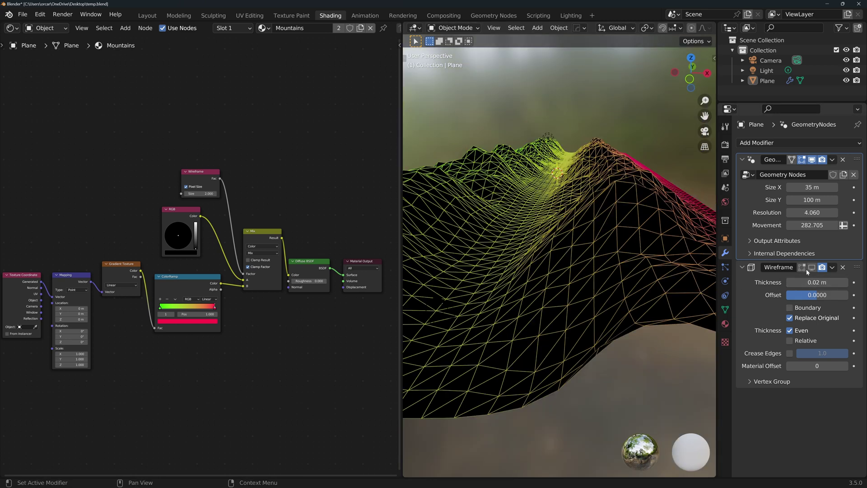
- Toggle the Wireframe modifier's viewport display to compare the modifier with the shader-based wireframe
click(812, 267)
mouse_move(552, 233)
middle_down()
mouse_move(572, 240)
mouse_move(543, 240)
middle_up()
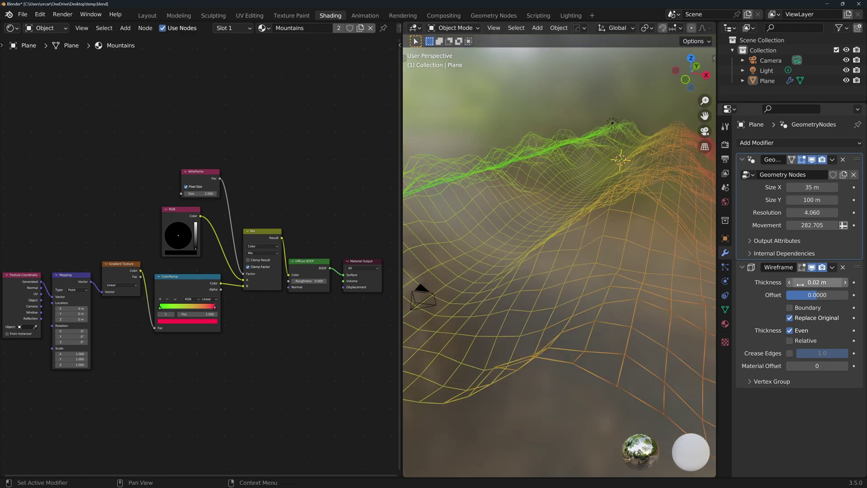
click(812, 267)
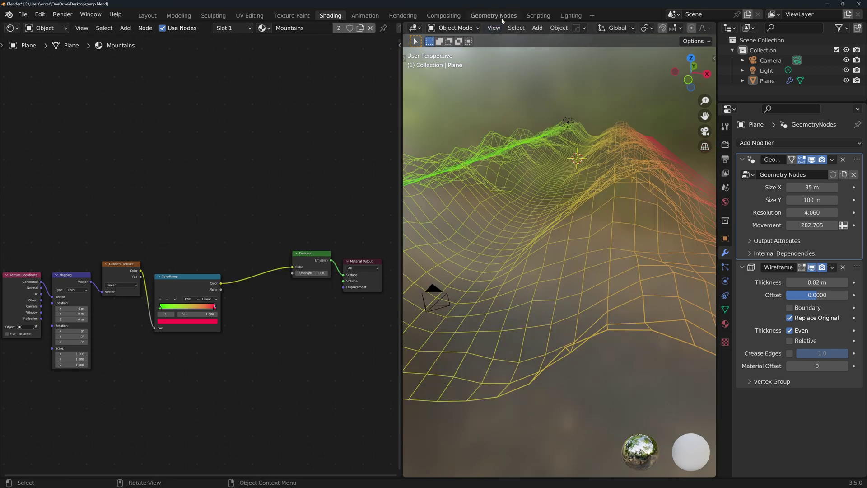
- Return to the Geometry Nodes workspace and try shifting the terrain with Movement at 300.075
click(494, 16)
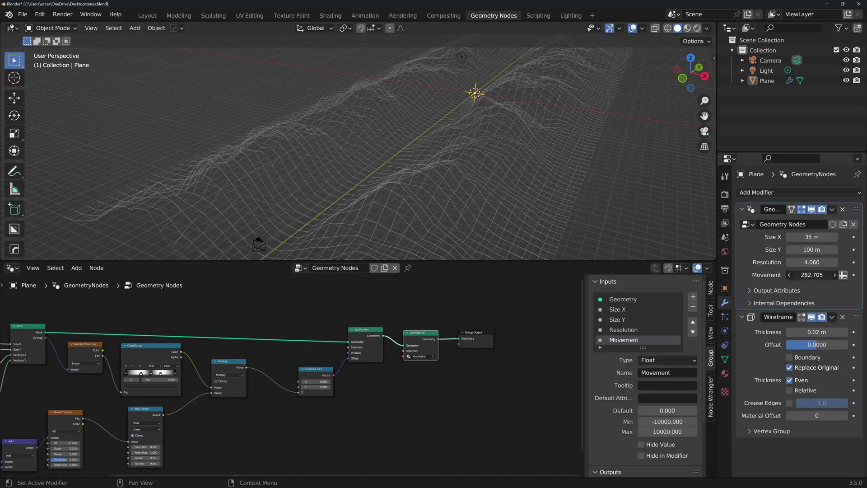
drag(811, 274, 844, 275)
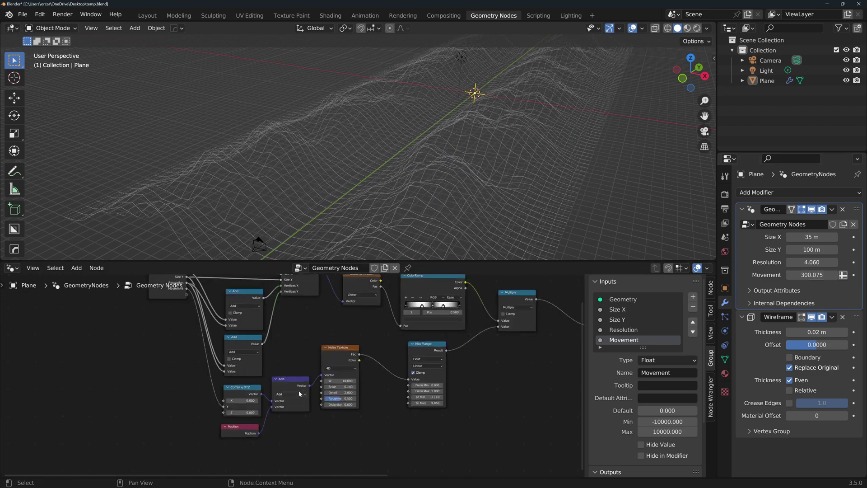
- Set the 4D Noise Texture's W to 38.3 and test the new terrain with Movement at 310.275
scroll(299, 392, up, 2)
click(371, 364)
click(366, 363)
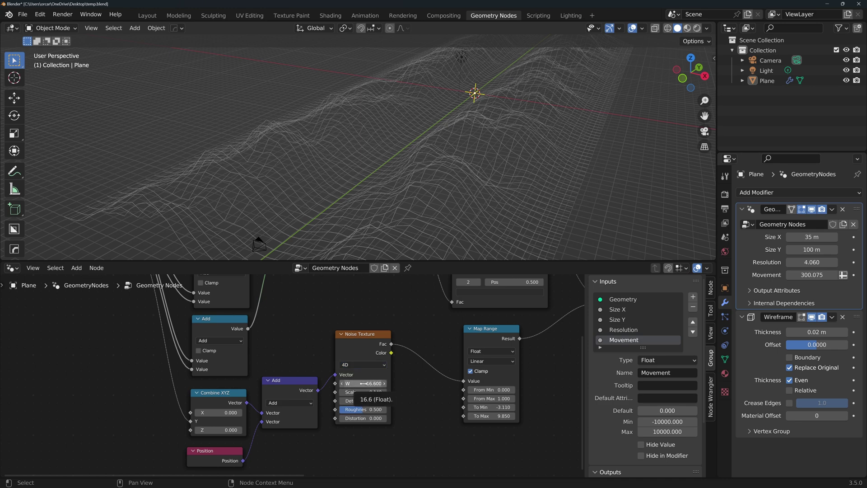
drag(362, 382, 398, 383)
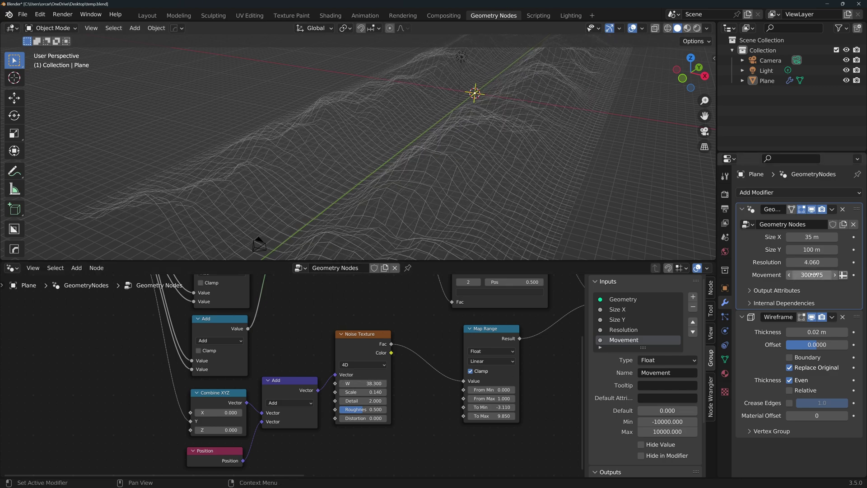
mouse_move(812, 275)
mouse_down()
mouse_move(828, 275)
mouse_move(818, 274)
mouse_up()
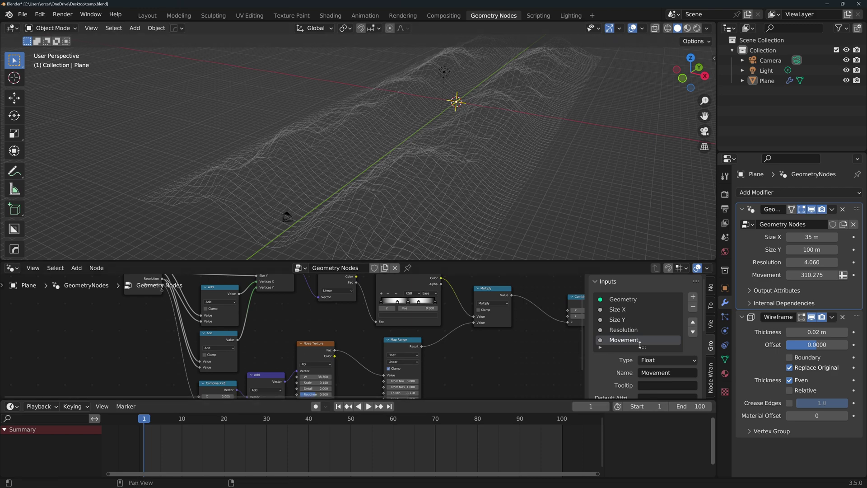
- Set Movement to 0 and insert a keyframe for it at frame 1
click(807, 276)
text(0)
key(Return)
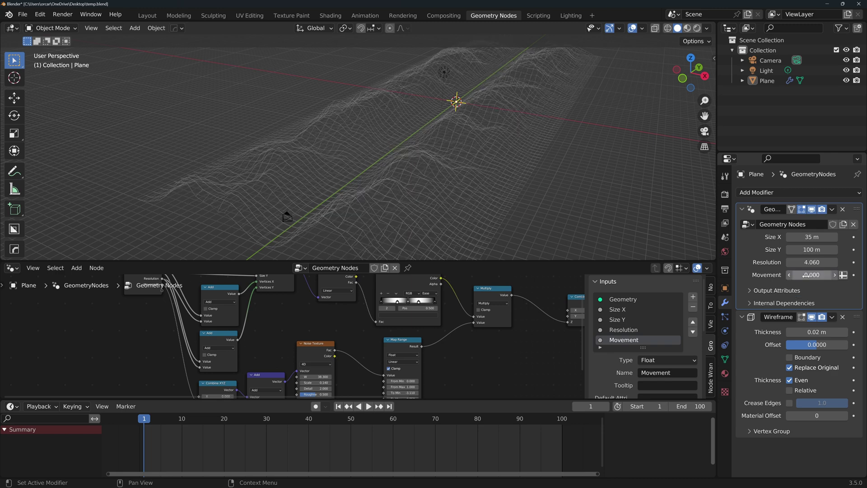
key(i)
- Keyframe Movement at 50 on frame 50 and shift that keyframe close to the end of the frame range
key(space)
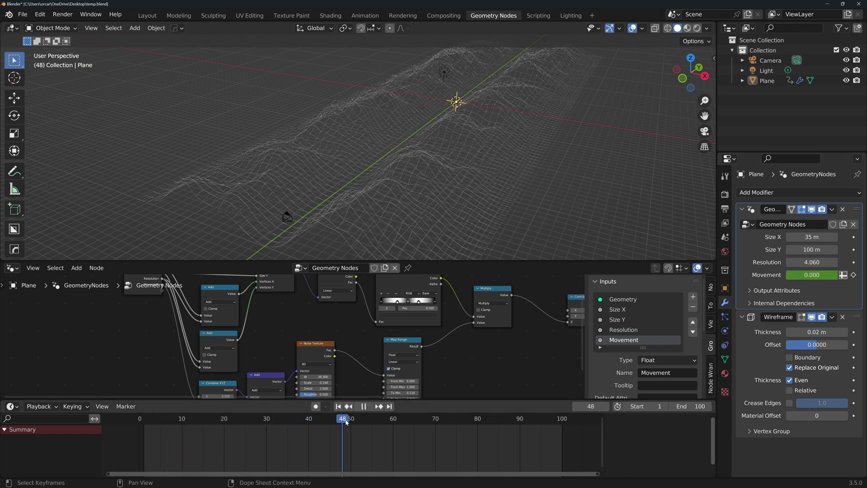
key(space)
click(812, 275)
text(50.05)
key(Return)
key(i)
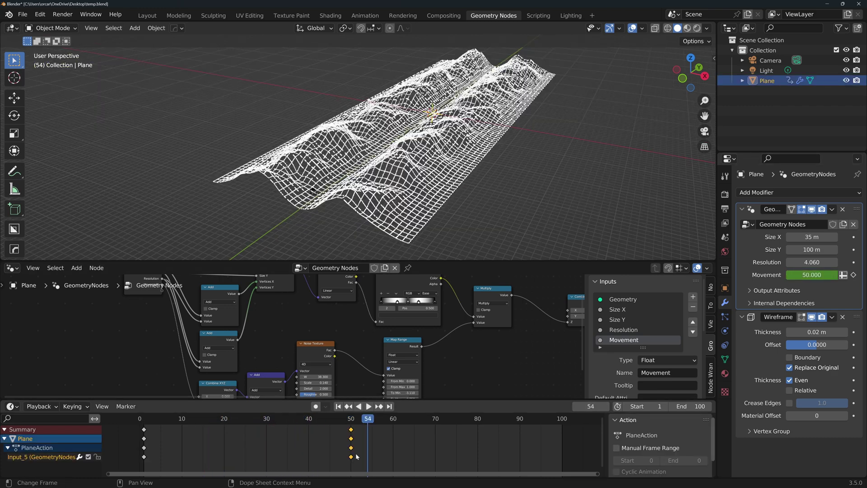
drag(351, 448, 555, 439)
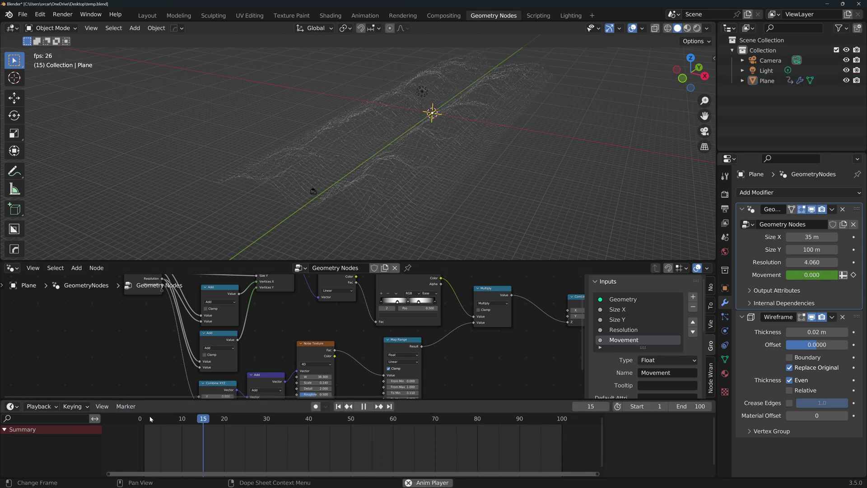